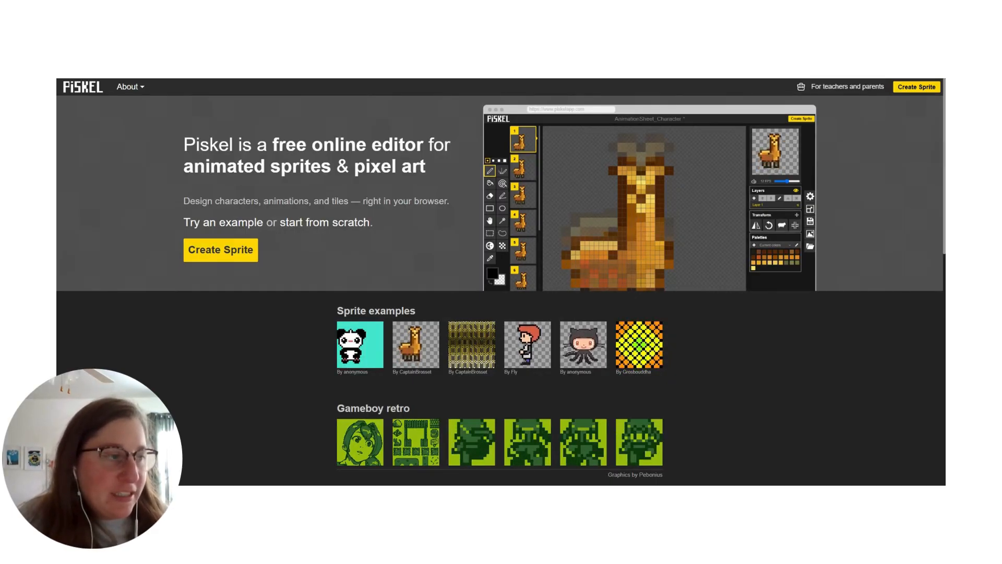
# Step: Look over the example artwork and feature overview on the home page, and create a new sprite
pyautogui.scroll(-4, 368, 391)
pyautogui.scroll(-2, 373, 381)
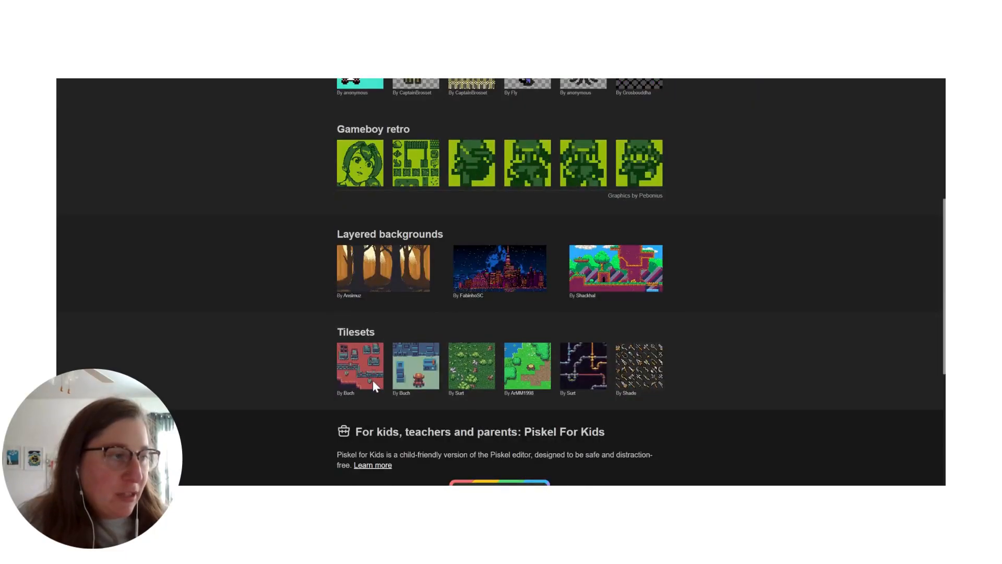
pyautogui.scroll(1, 403, 387)
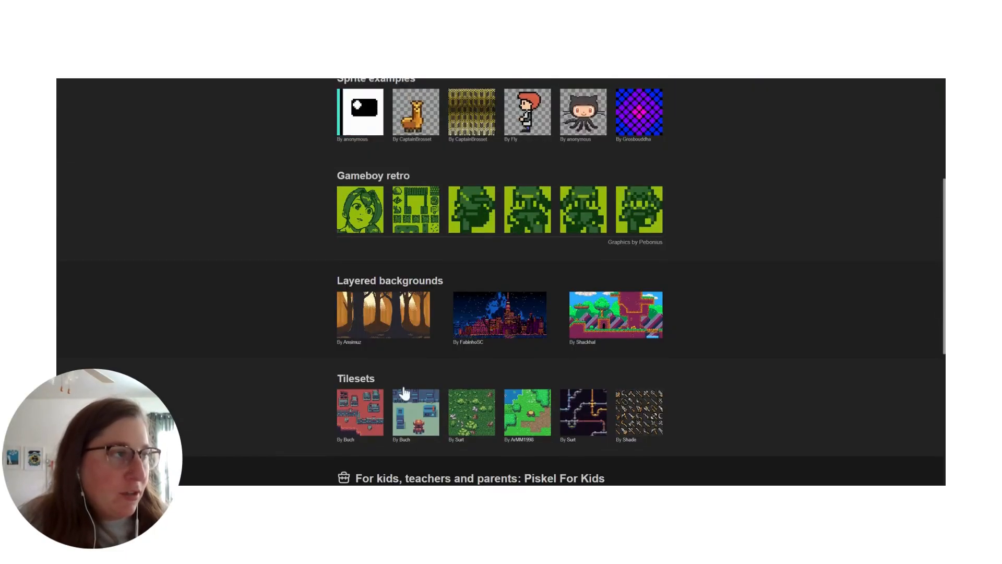
pyautogui.scroll(-6, 408, 343)
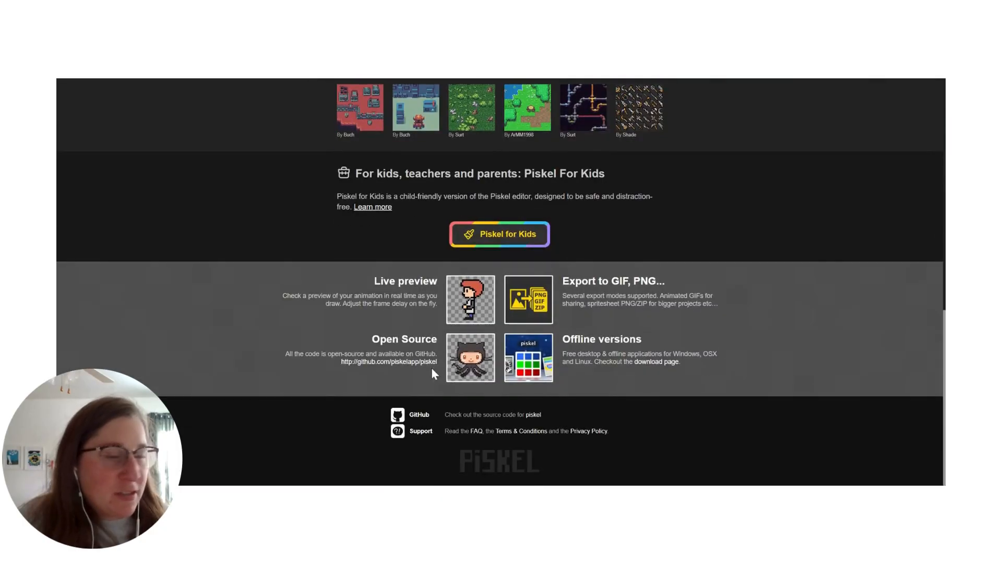
pyautogui.scroll(9, 431, 367)
pyautogui.scroll(2, 380, 355)
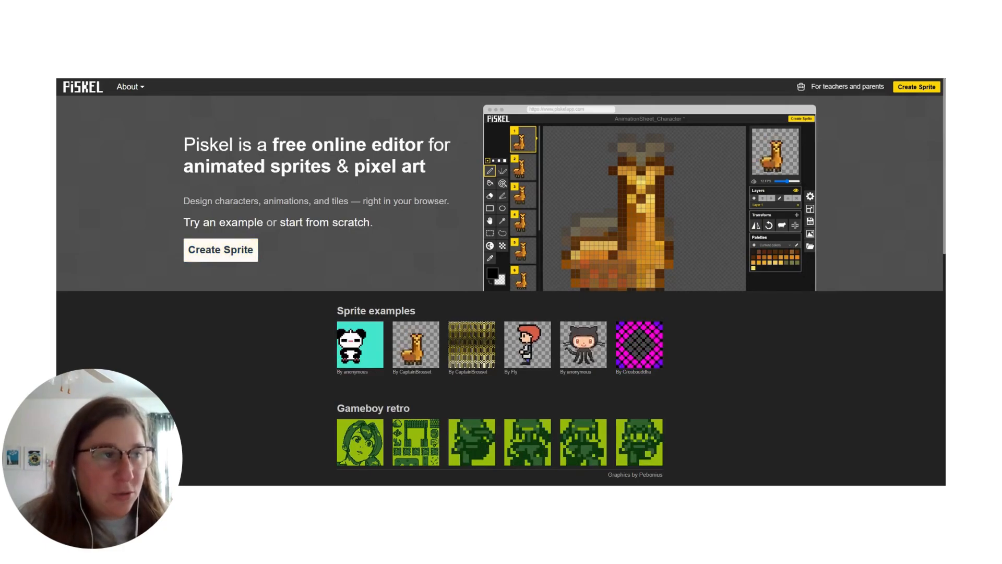
pyautogui.click(249, 251)
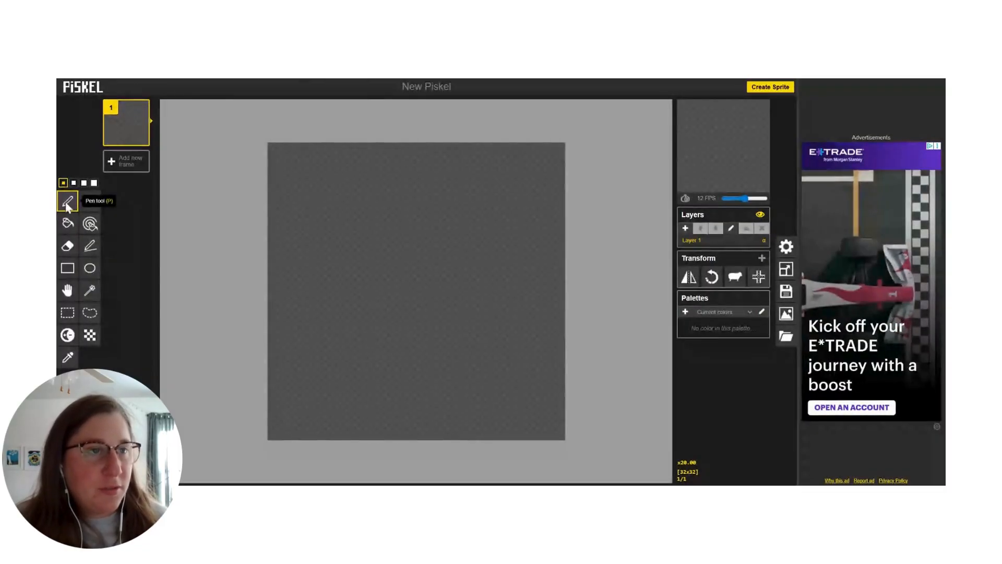
# Step: Set the pen color to cyan #00dbff and draw a plus three pixels wide and high in the canvas's upper-left area
pyautogui.click(70, 383)
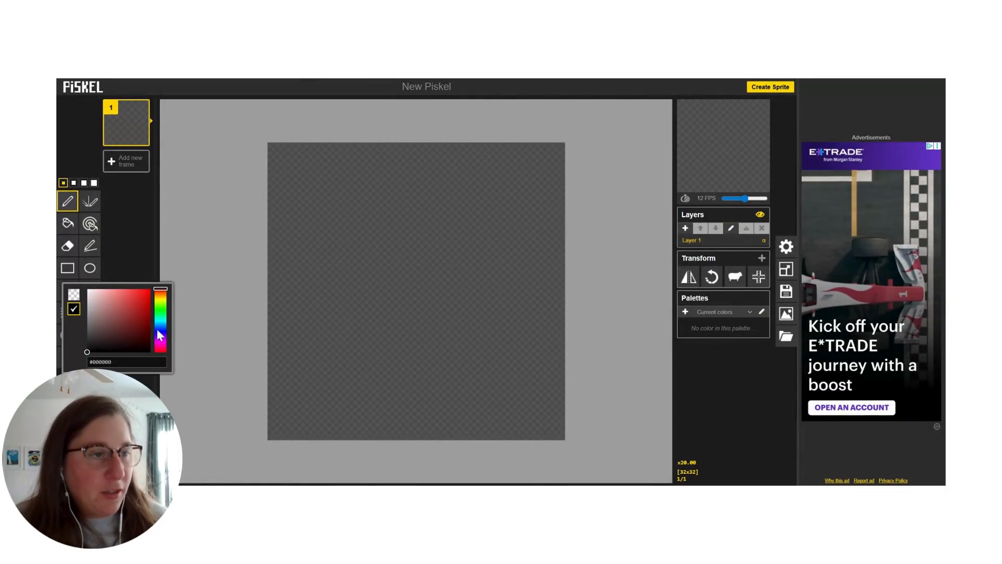
pyautogui.moveTo(162, 324); pyautogui.dragTo(164, 324)
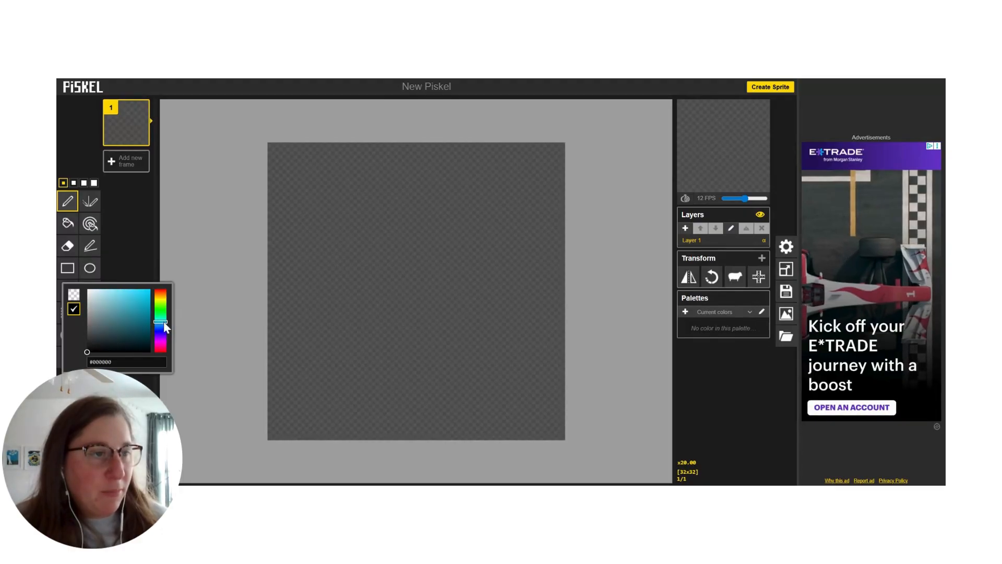
pyautogui.click(149, 296)
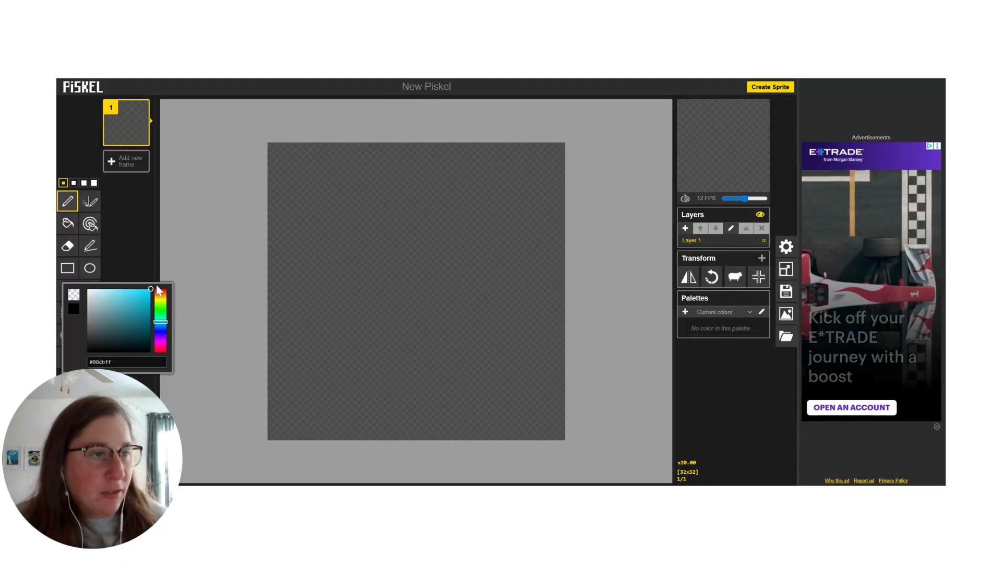
pyautogui.click(134, 233)
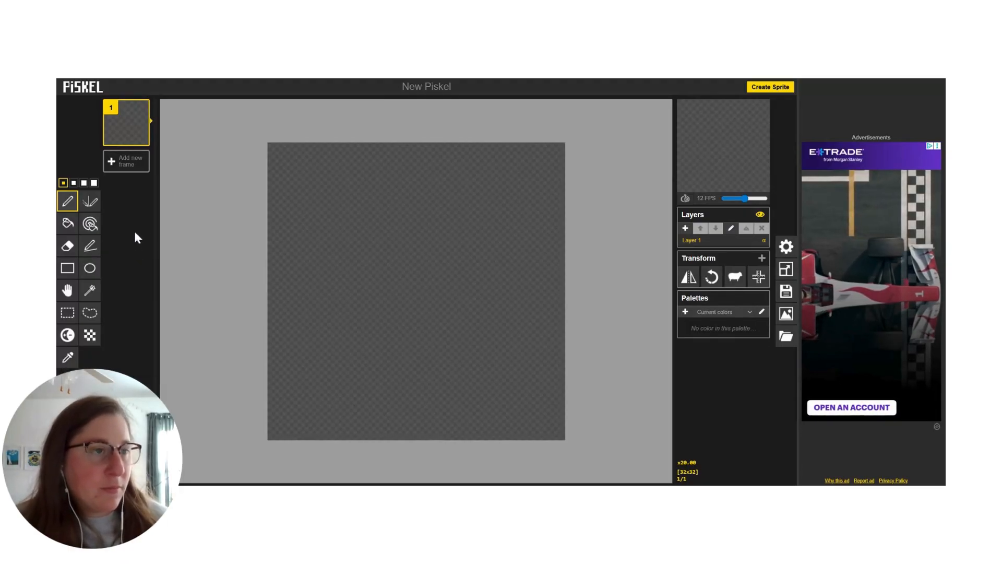
pyautogui.click(318, 231)
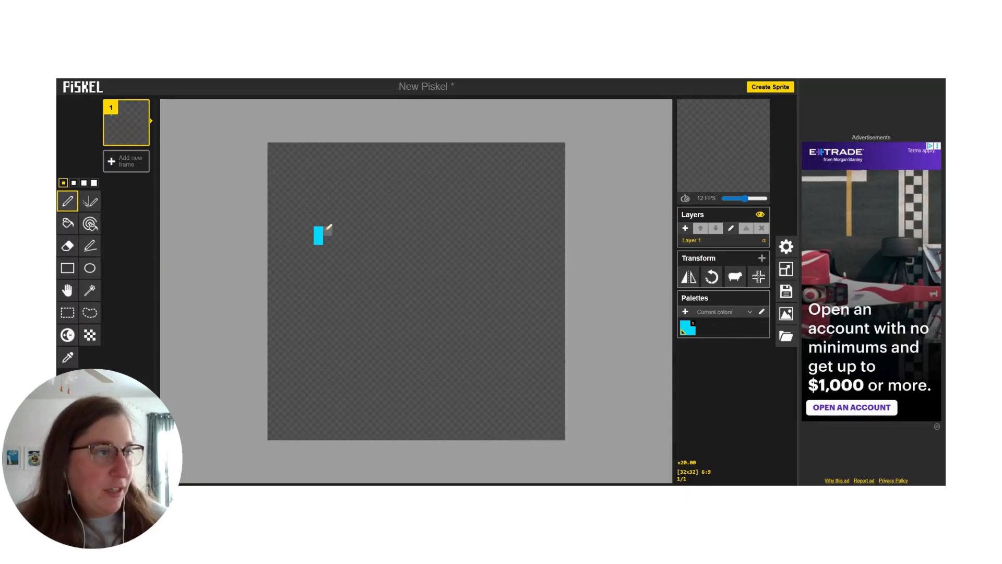
pyautogui.click(318, 221)
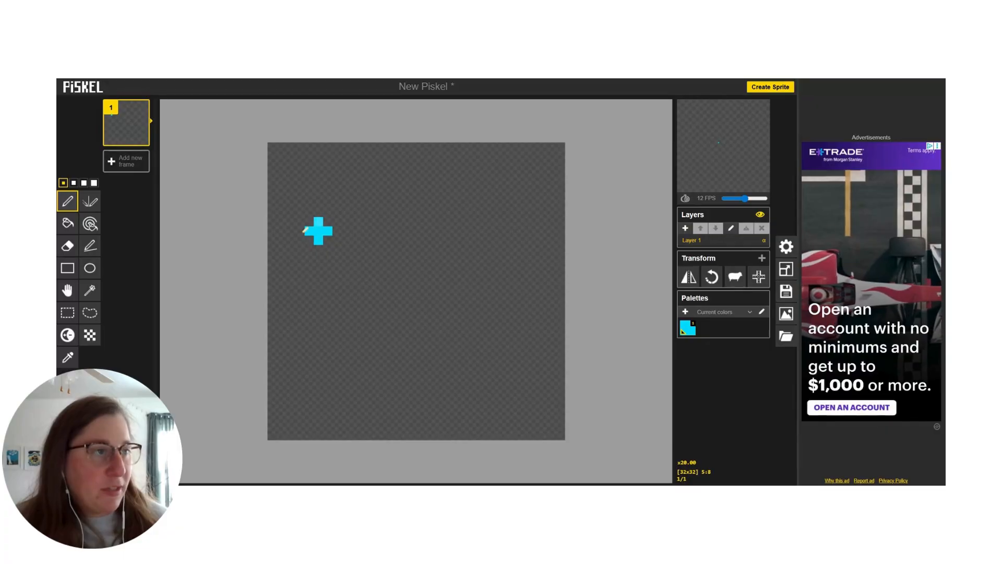
# Step: Set the pen color to blue #0033fe and outline the cyan plus with single pixels to form a diamond
pyautogui.click(71, 385)
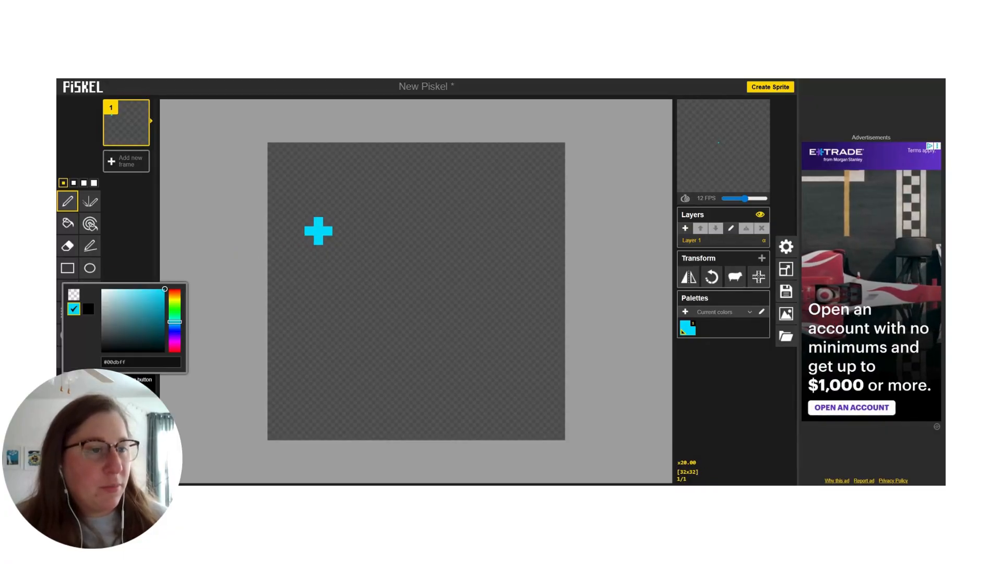
pyautogui.moveTo(174, 322); pyautogui.dragTo(173, 330)
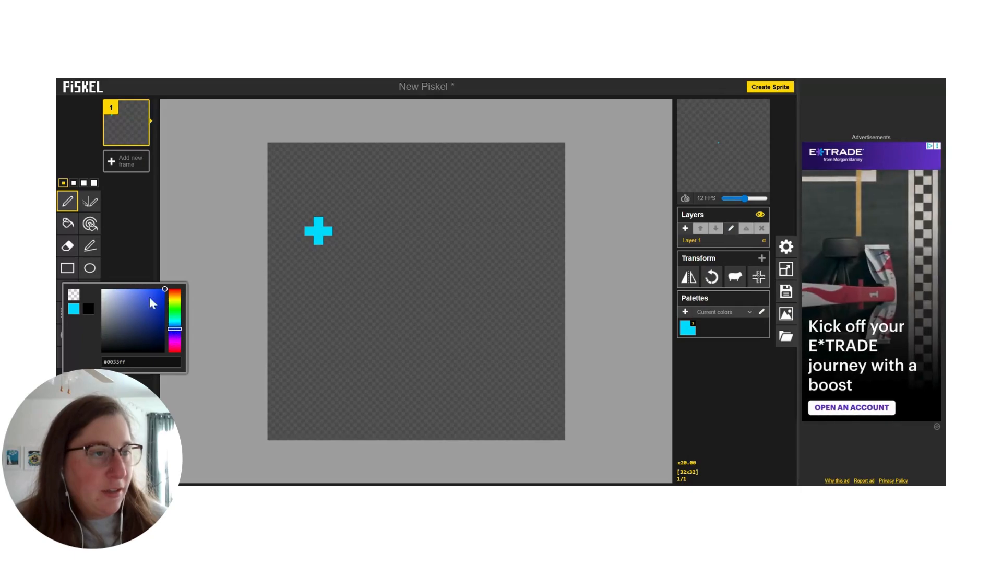
pyautogui.moveTo(159, 291); pyautogui.dragTo(165, 288)
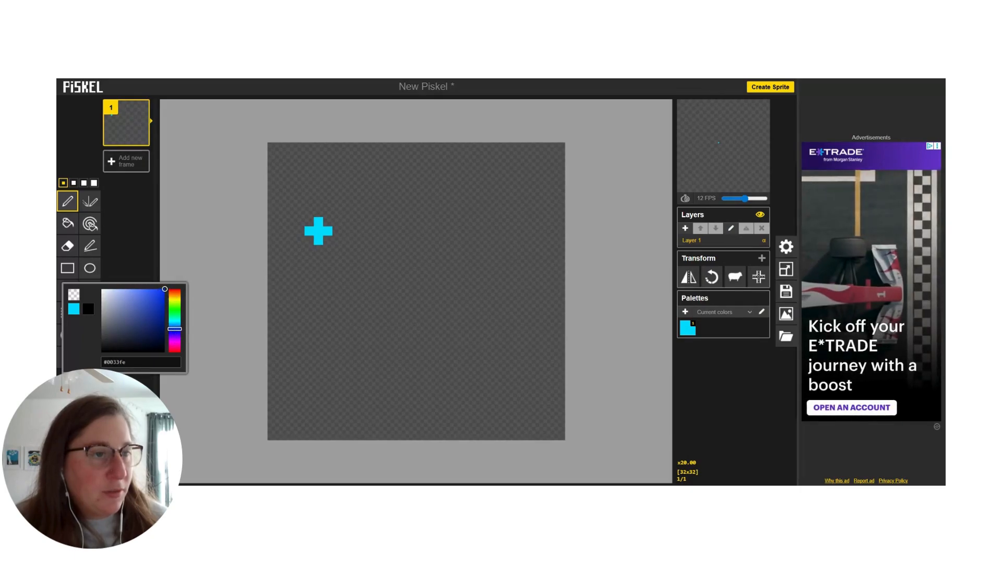
pyautogui.click(308, 221)
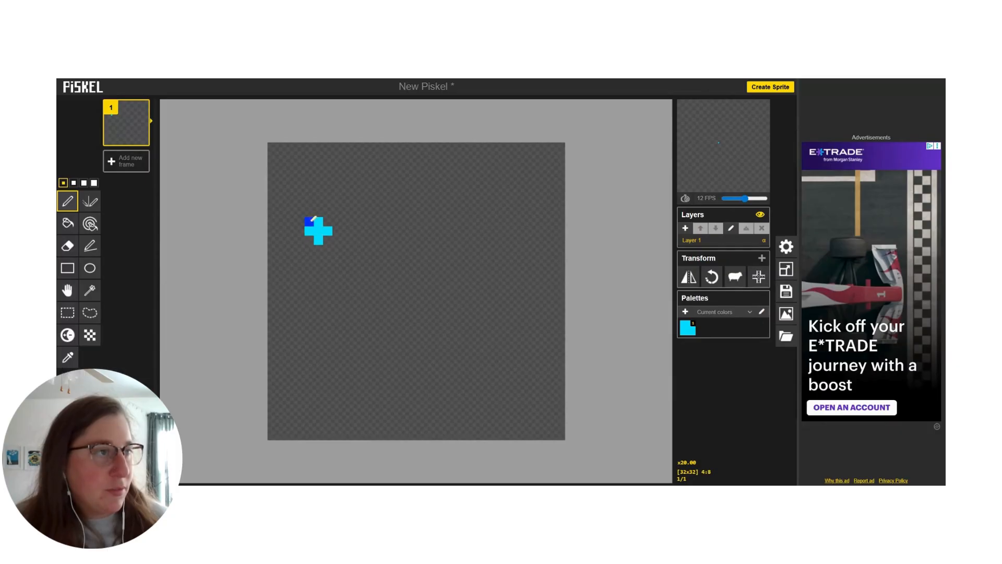
pyautogui.click(317, 211)
pyautogui.click(336, 230)
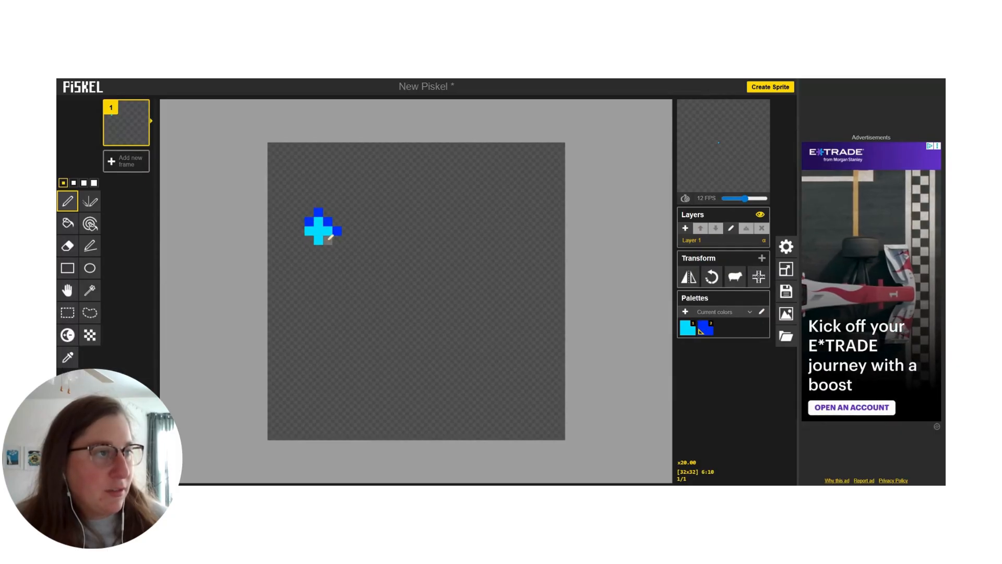
pyautogui.click(327, 239)
pyautogui.click(318, 249)
pyautogui.click(309, 240)
pyautogui.click(299, 230)
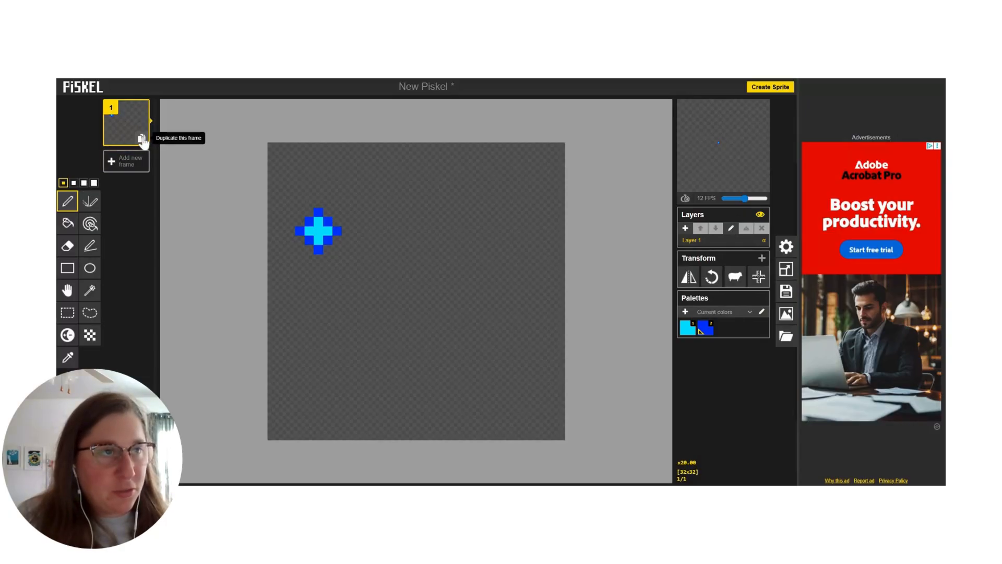
# Step: Duplicate frame 1 and move the diamond in the copy one pixel right and two pixels down
pyautogui.click(142, 140)
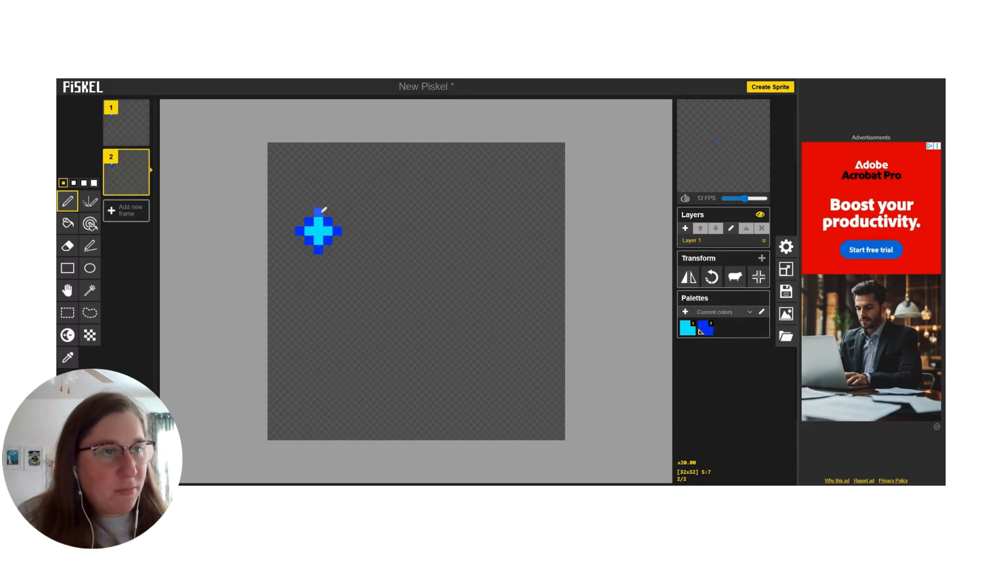
pyautogui.moveTo(132, 165)
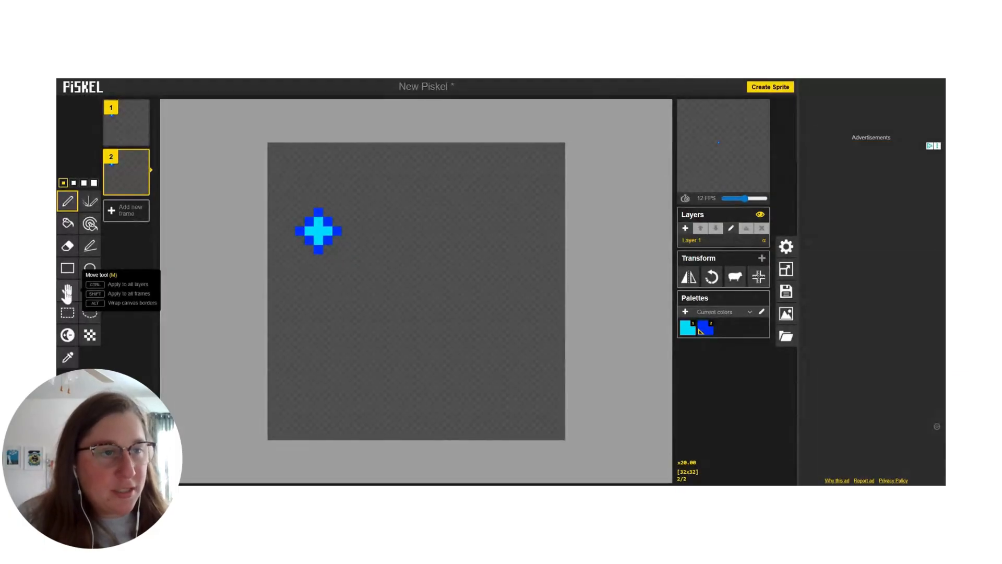
pyautogui.click(67, 293)
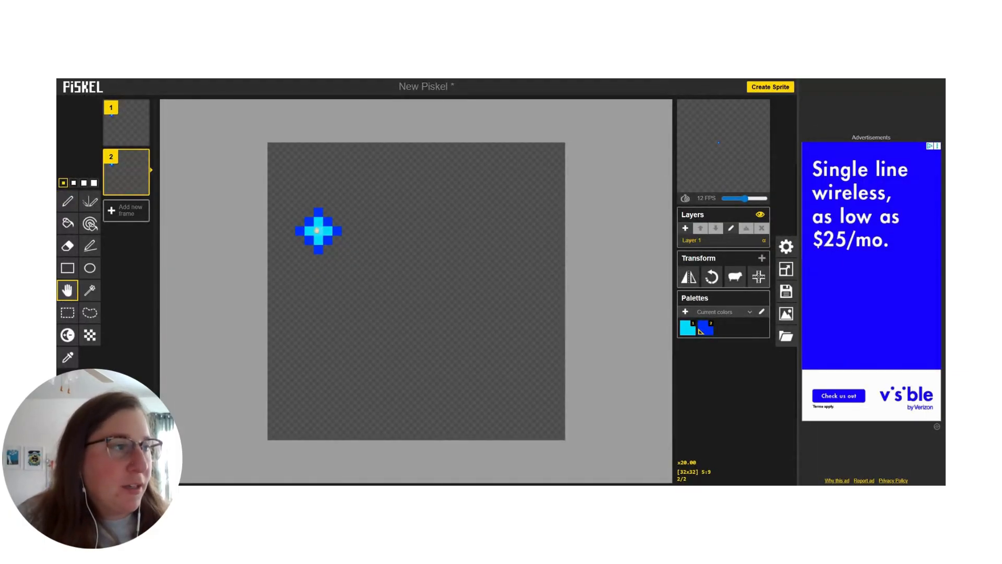
pyautogui.moveTo(317, 236); pyautogui.dragTo(326, 254)
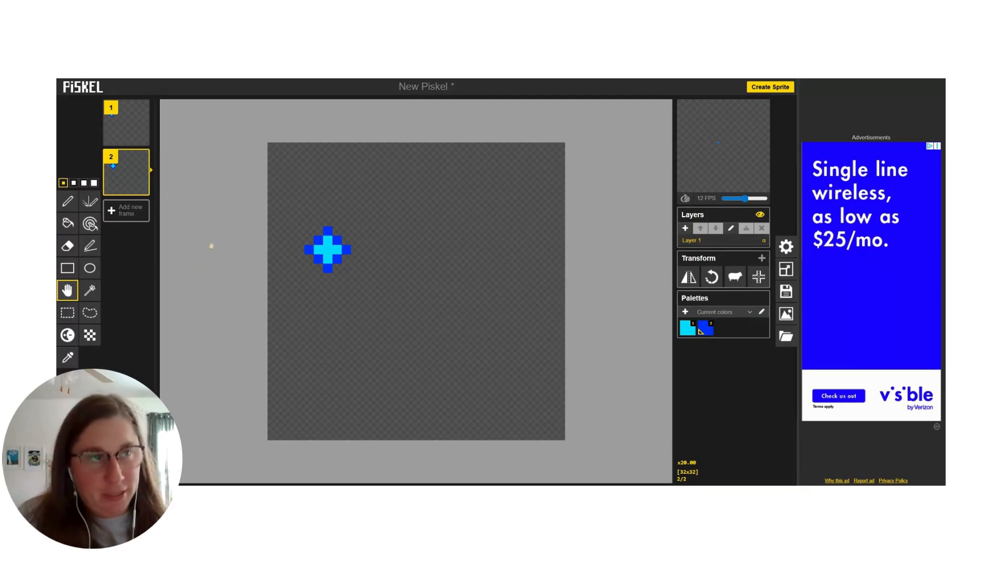
# Step: Duplicate frame 2 and its copy in turn, moving the diamond one pixel right and three pixels down in each new frame
pyautogui.click(143, 185)
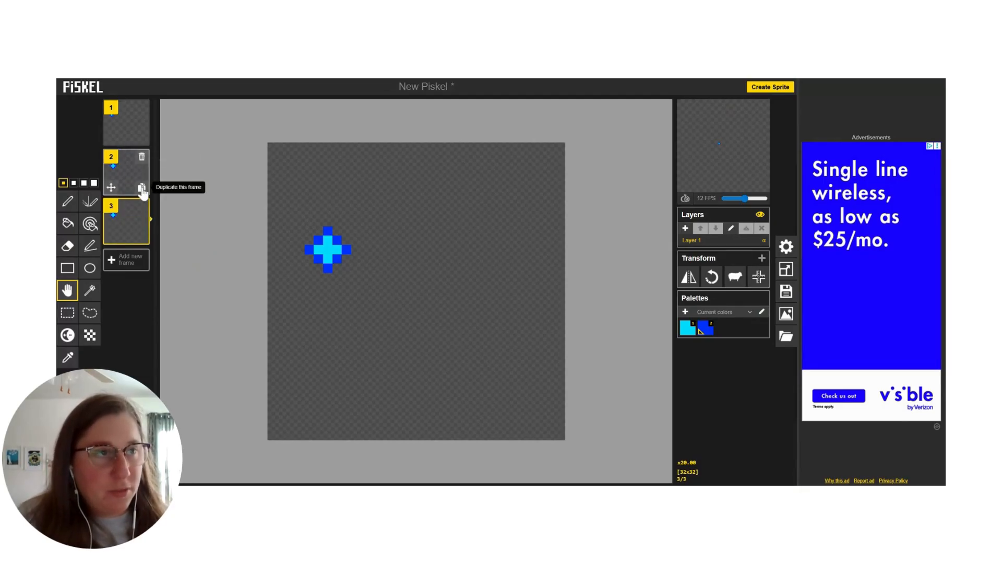
pyautogui.moveTo(327, 253); pyautogui.dragTo(336, 281)
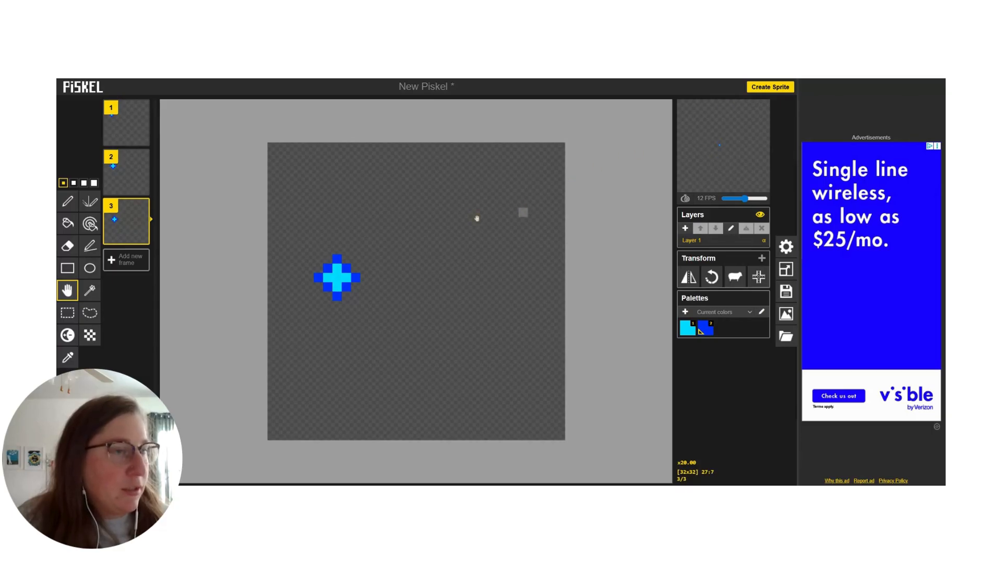
pyautogui.click(142, 237)
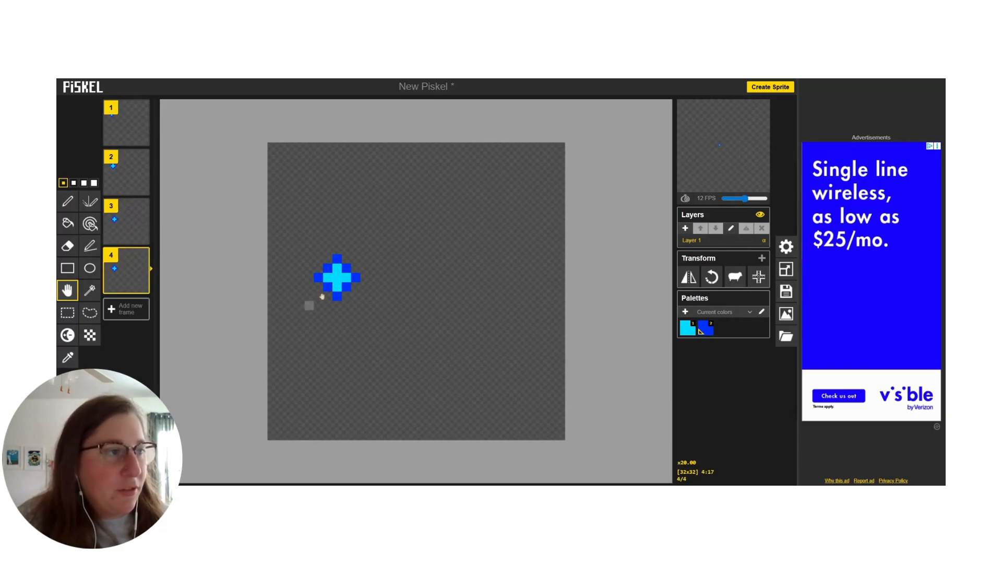
pyautogui.moveTo(340, 281); pyautogui.dragTo(344, 305)
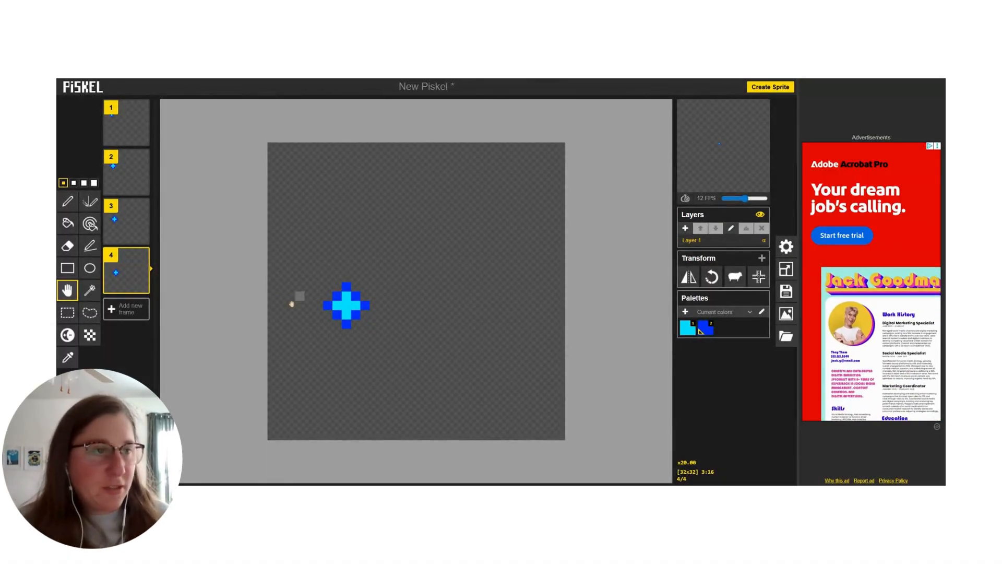
# Step: In frame 4, erase the diamond's outermost left and right pixels and recolor the cyan pixels beside its center blue #0033fe
pyautogui.click(68, 245)
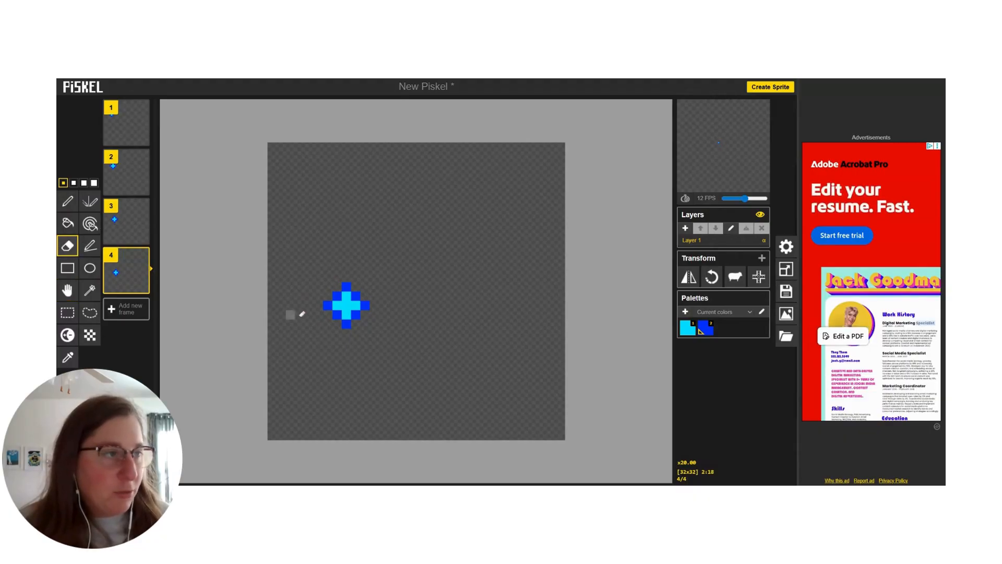
pyautogui.click(328, 305)
pyautogui.click(364, 305)
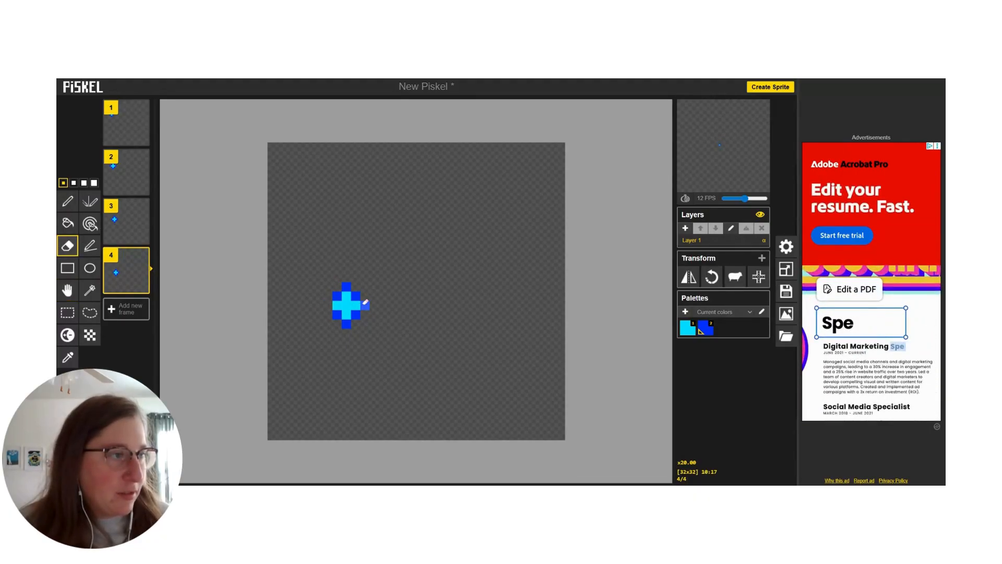
pyautogui.click(69, 385)
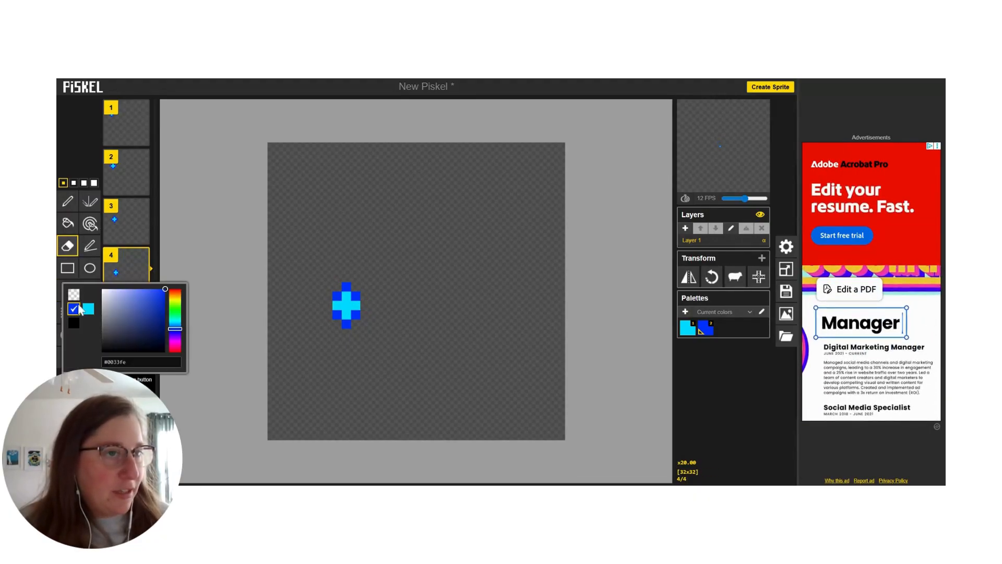
pyautogui.click(68, 202)
pyautogui.click(337, 305)
pyautogui.click(356, 305)
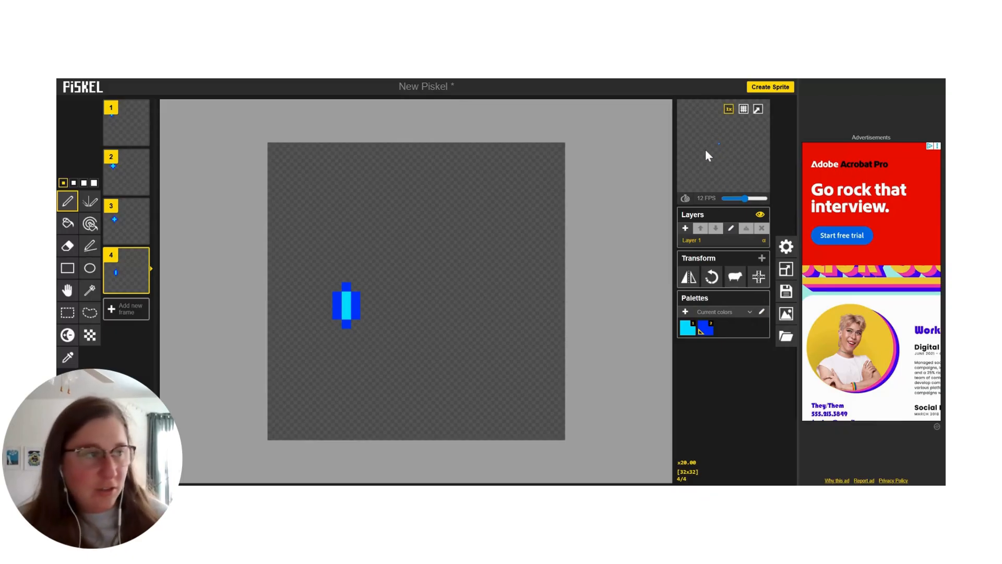
# Step: Duplicate frame 4 and move the narrowed shape in the copy one pixel right and three pixels down
pyautogui.click(138, 287)
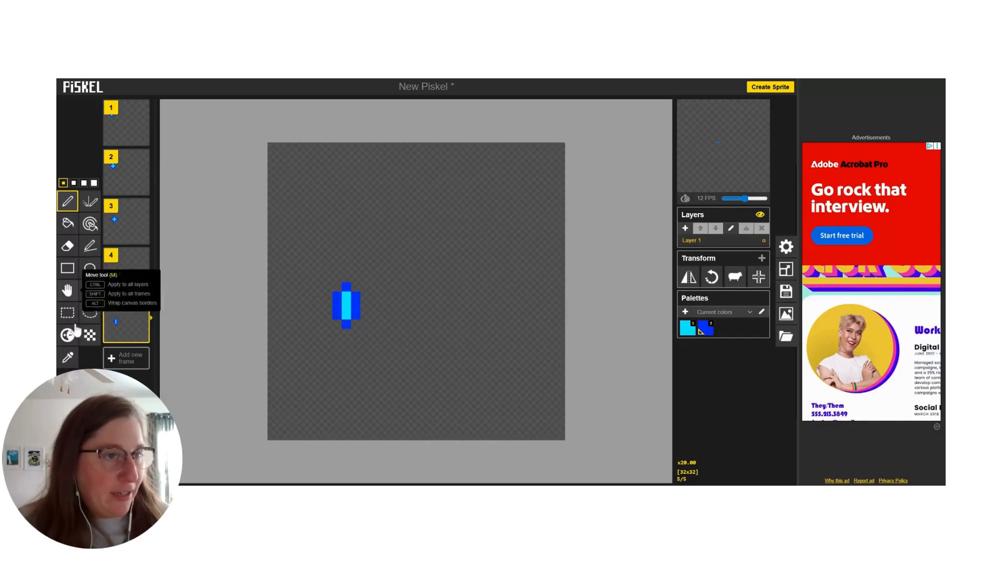
pyautogui.click(67, 290)
pyautogui.moveTo(348, 308); pyautogui.dragTo(357, 335)
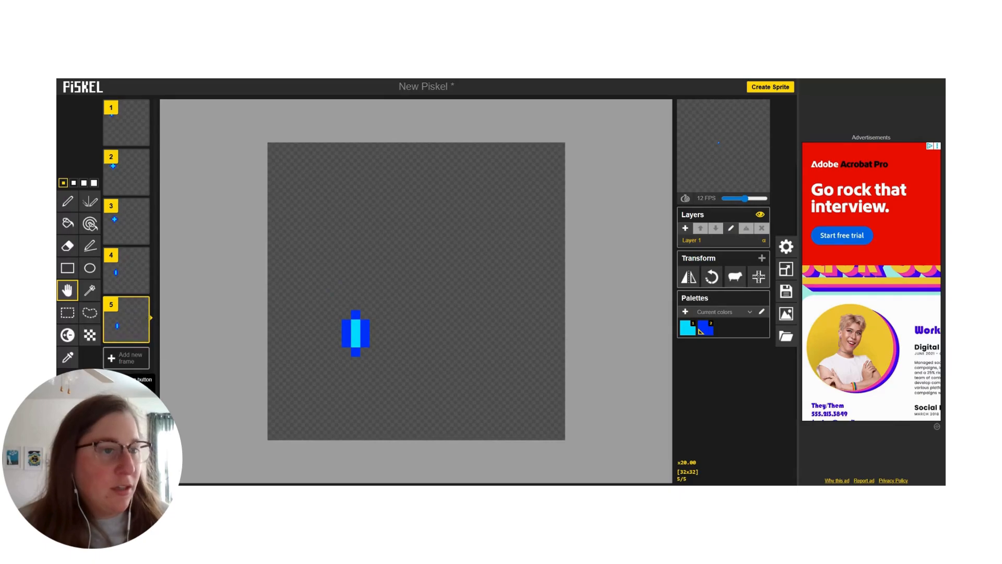
# Step: In frame 5, recolor the shape's top and bottom tip pixels cyan #00dbff with the Pen tool
pyautogui.click(70, 380)
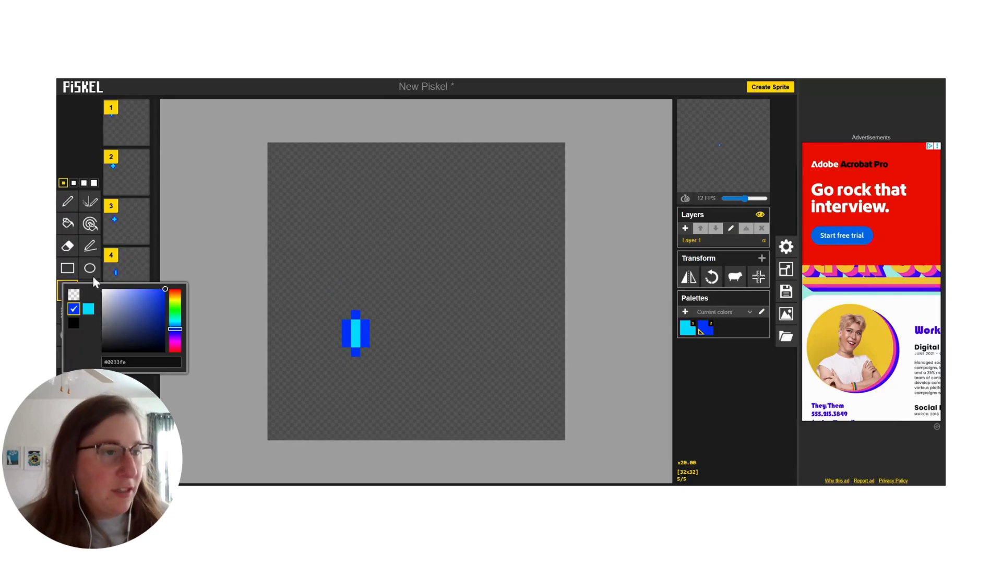
pyautogui.click(71, 205)
pyautogui.click(70, 380)
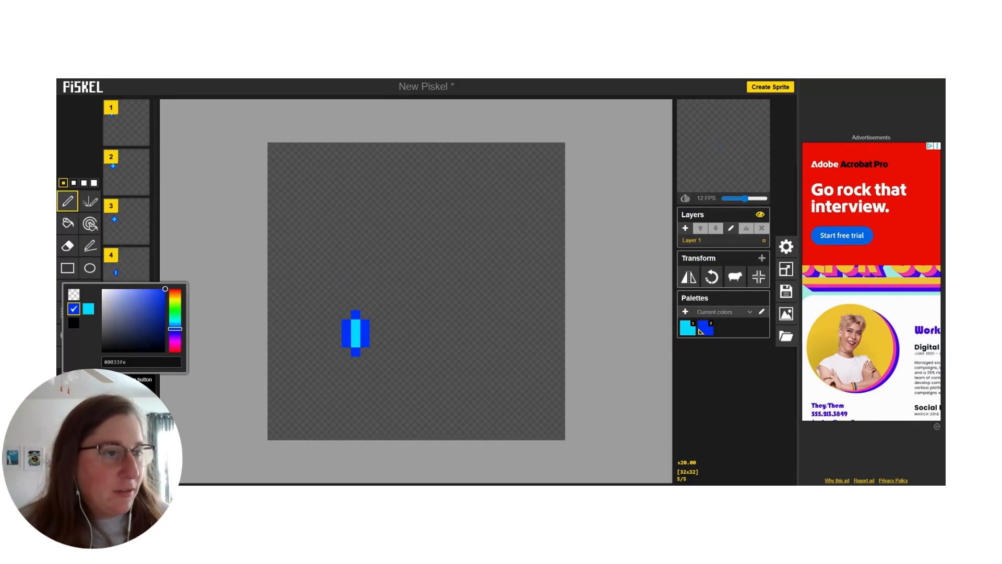
pyautogui.click(89, 309)
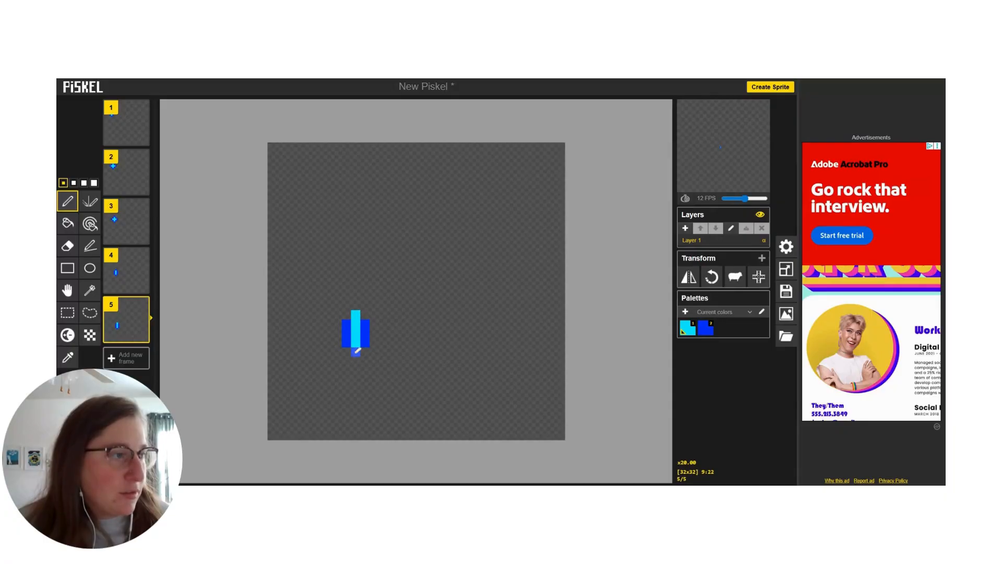
# Step: In frame 5, add a blue #0033fe pixel above and below the cyan column and slow the preview to 5 FPS
pyautogui.click(70, 381)
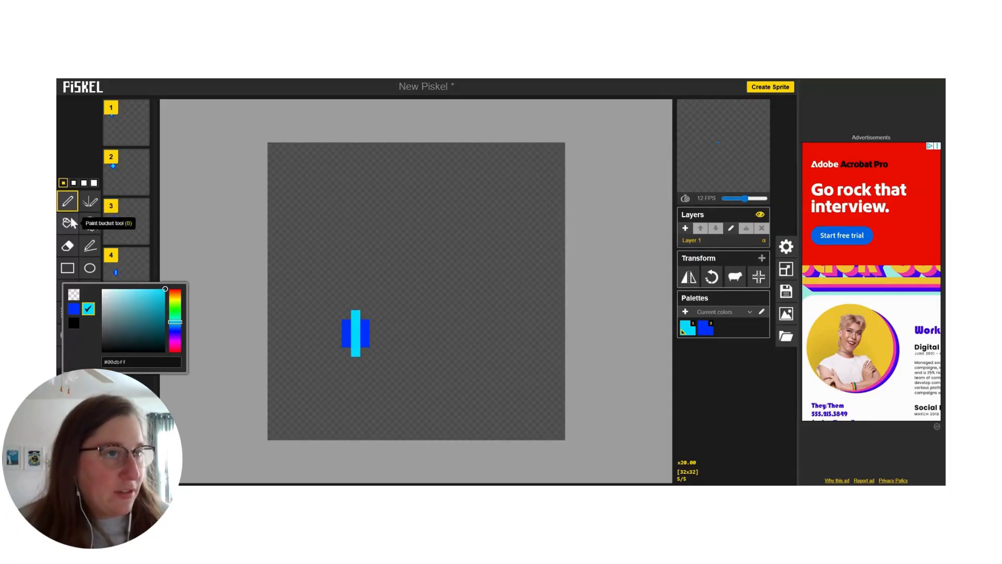
pyautogui.click(76, 311)
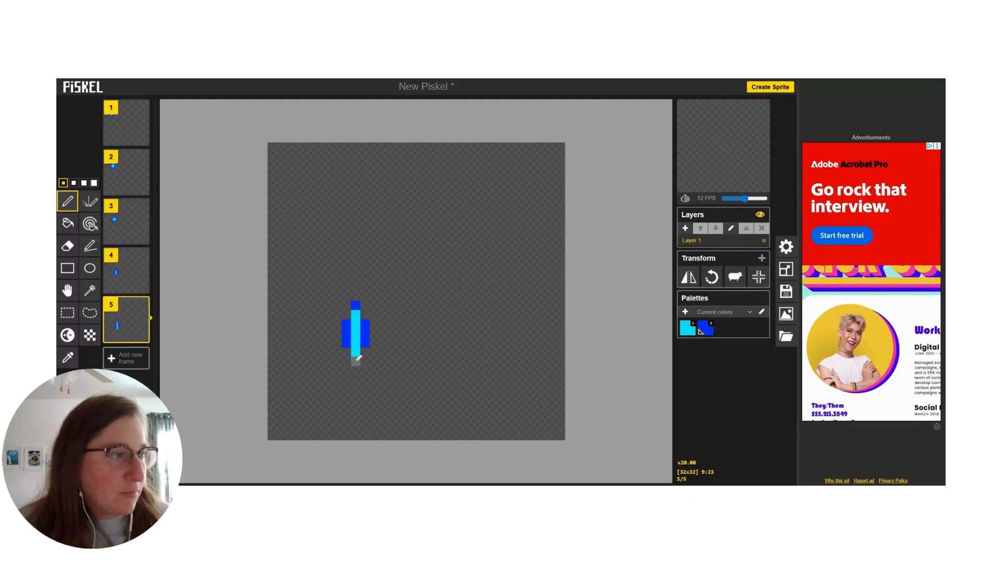
pyautogui.moveTo(721, 144)
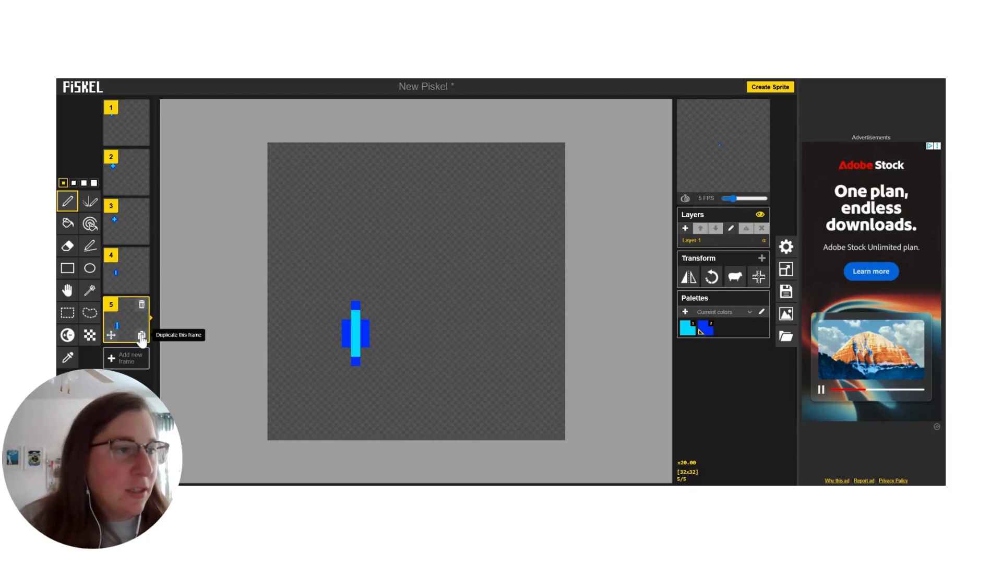
# Step: Duplicate frame 5 and move the shape in the copy one pixel right and three pixels down
pyautogui.click(126, 358)
pyautogui.click(63, 287)
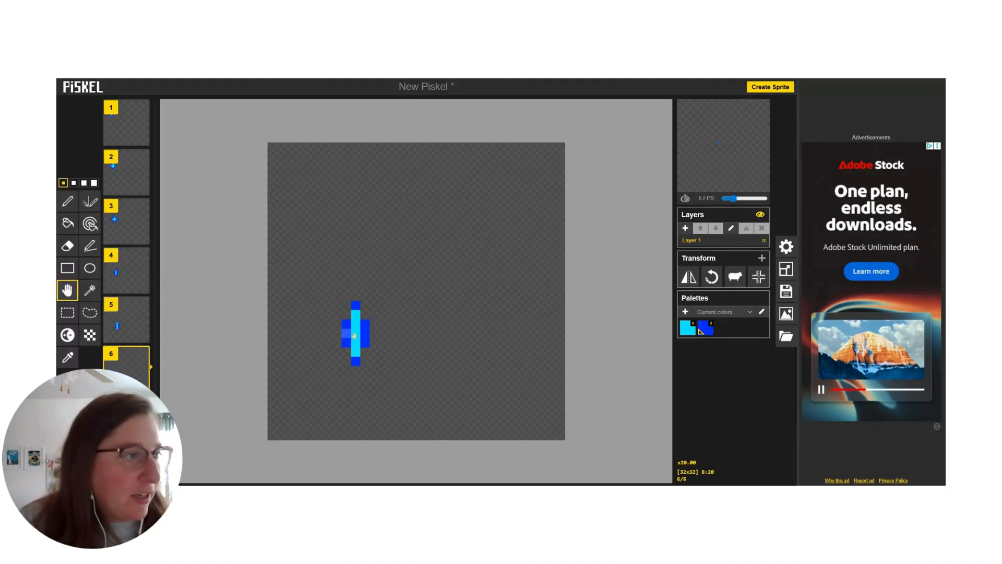
pyautogui.moveTo(357, 339); pyautogui.dragTo(370, 361)
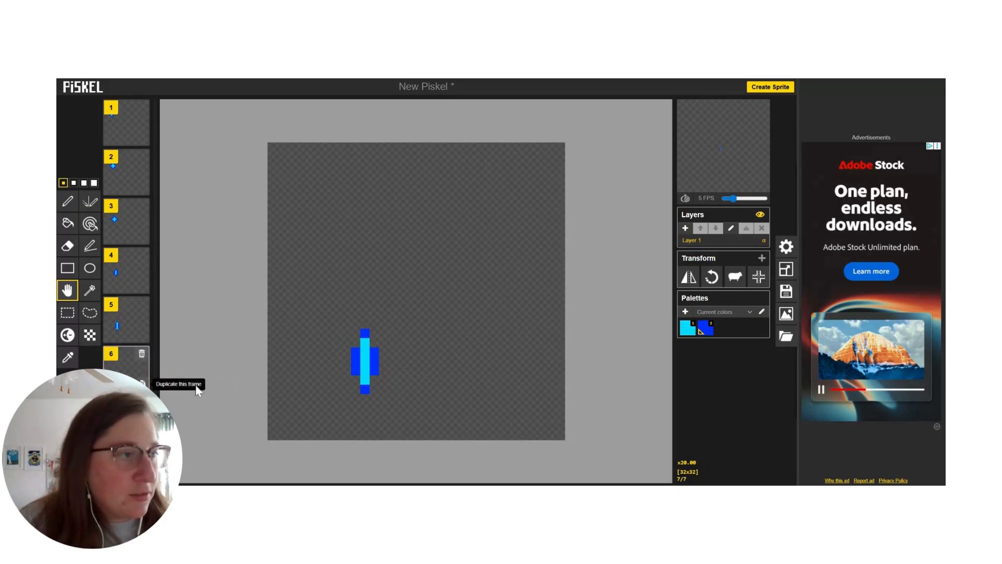
# Step: Duplicate frame 6, move the copy's shape two pixels right and three down, and shorten it to five pixels tall with blue tips
pyautogui.moveTo(365, 381); pyautogui.dragTo(385, 406)
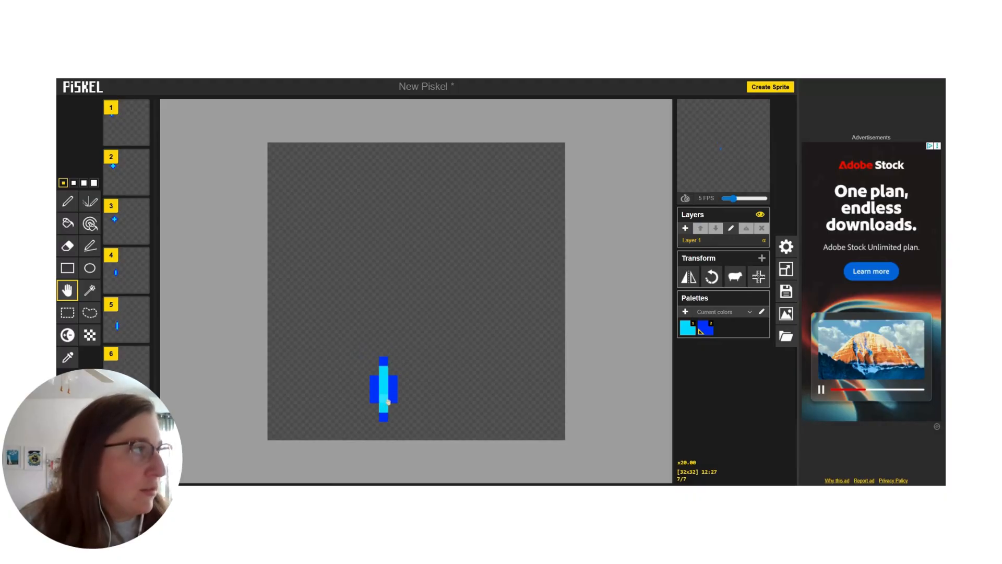
pyautogui.click(67, 247)
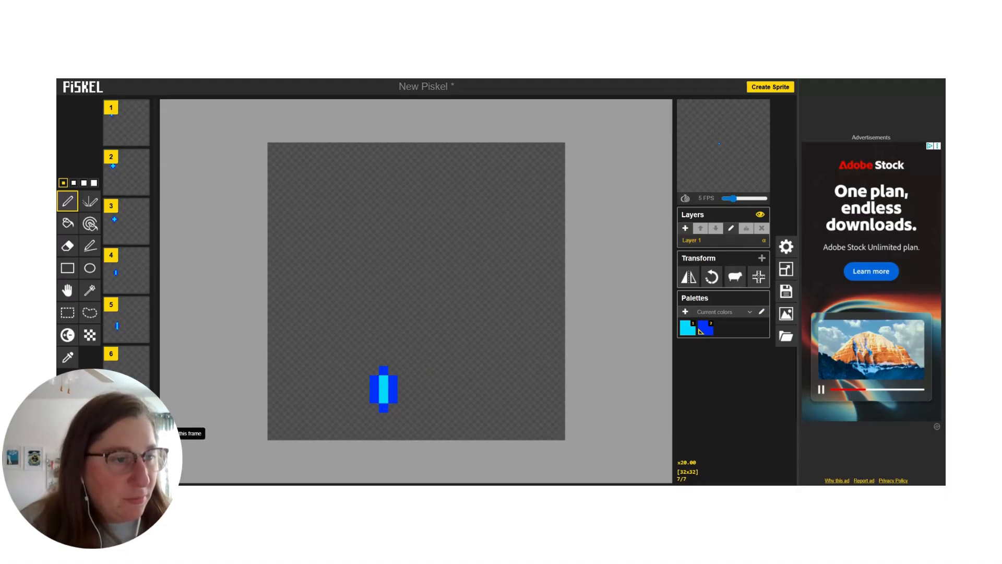
# Step: Duplicate frame 7 and move the shape in the copy three pixels right and two pixels down
pyautogui.click(143, 434)
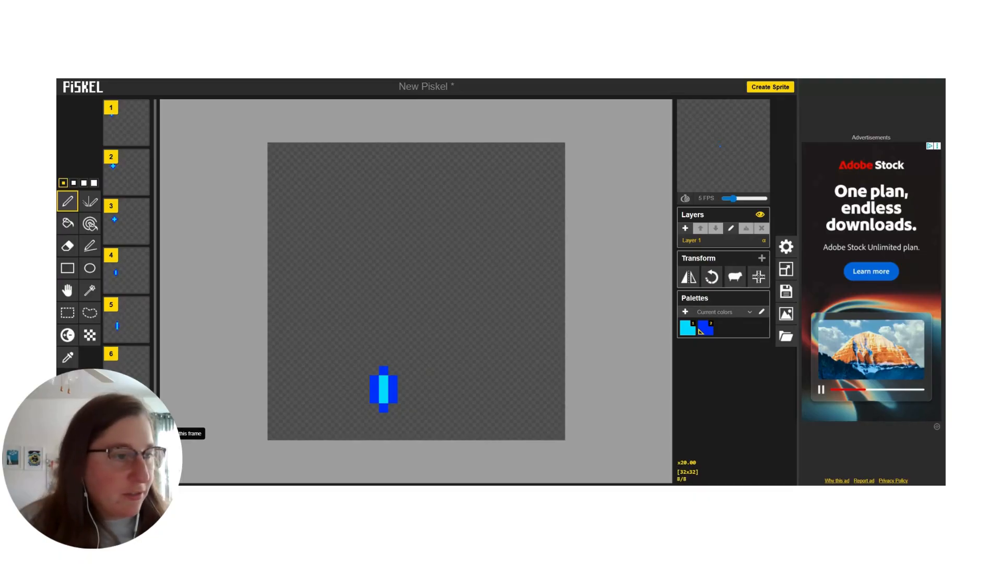
pyautogui.scroll(-1, 143, 434)
pyautogui.scroll(1, 136, 386)
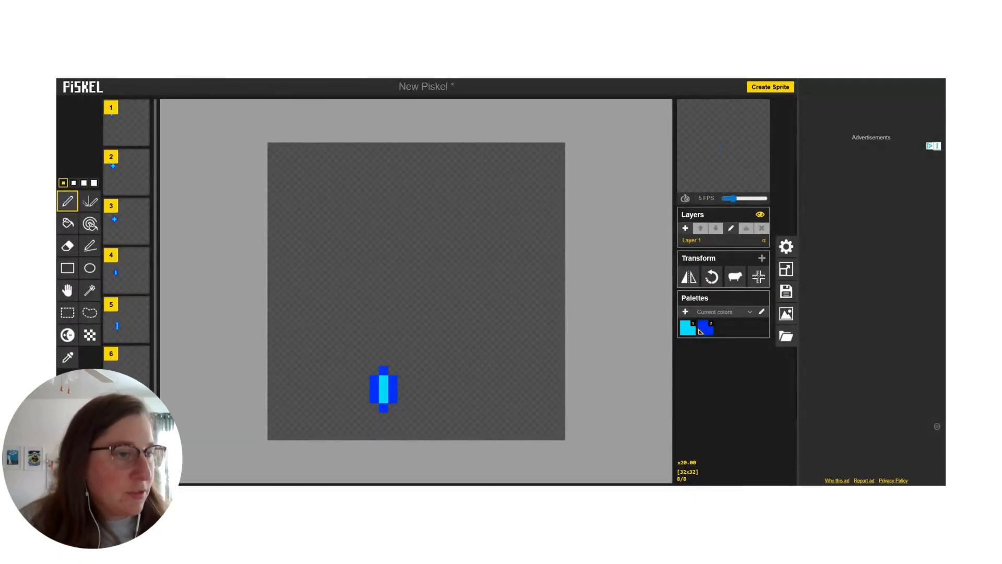
pyautogui.scroll(-1, 141, 412)
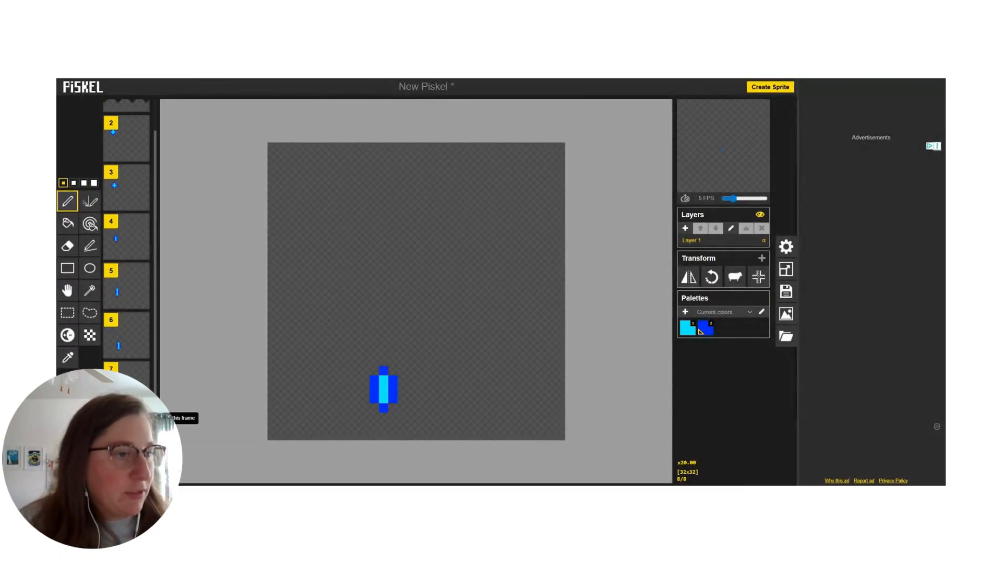
pyautogui.click(67, 290)
pyautogui.moveTo(386, 395); pyautogui.dragTo(410, 416)
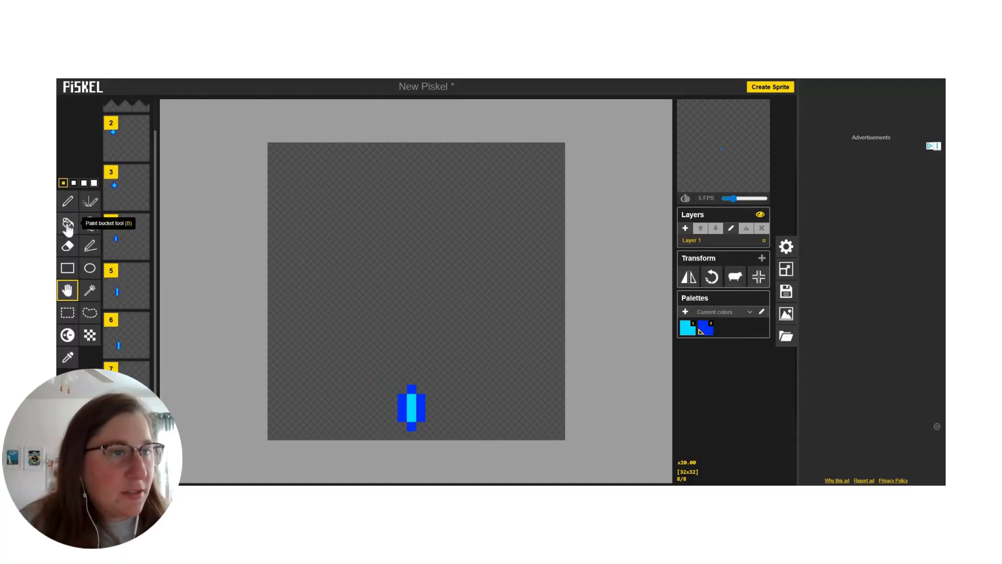
# Step: In frame 8, erase the shape's upper pixels and add a blue top tip, making it four pixels tall
pyautogui.click(67, 245)
pyautogui.click(412, 389)
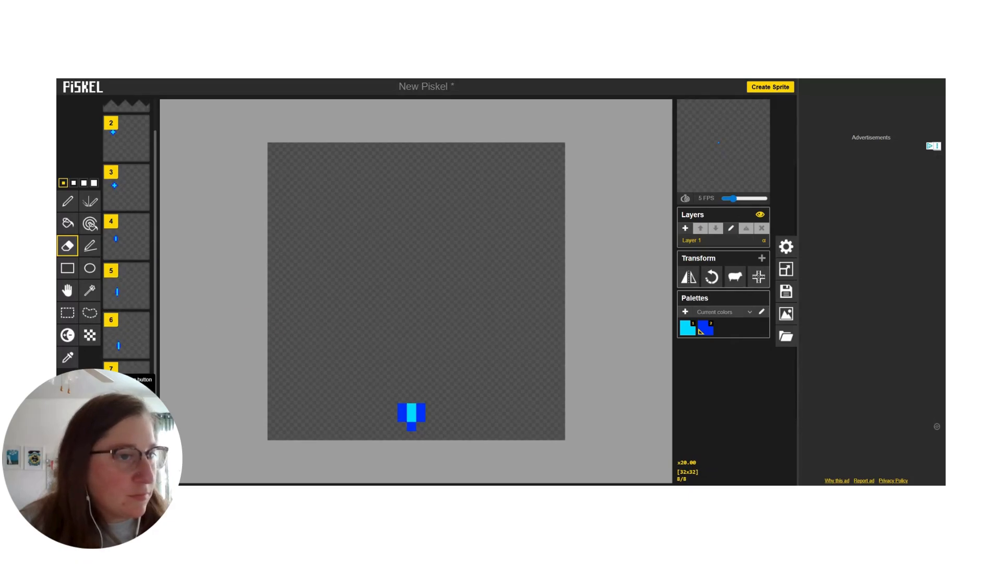
pyautogui.click(68, 201)
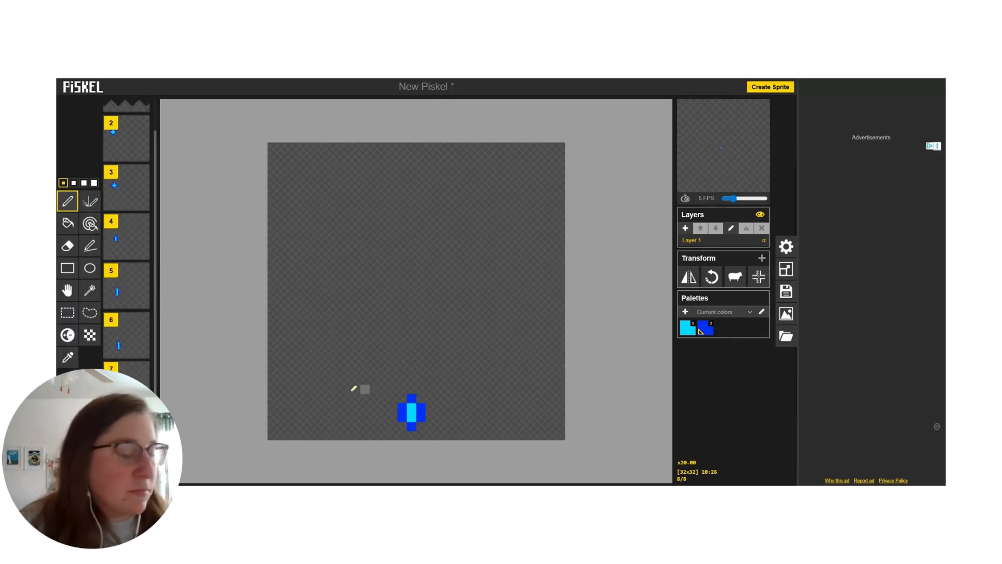
# Step: Duplicate frame 7 again, move the copy's shape four pixels right and three pixels down, and delete frame 9
pyautogui.scroll(1, 126, 402)
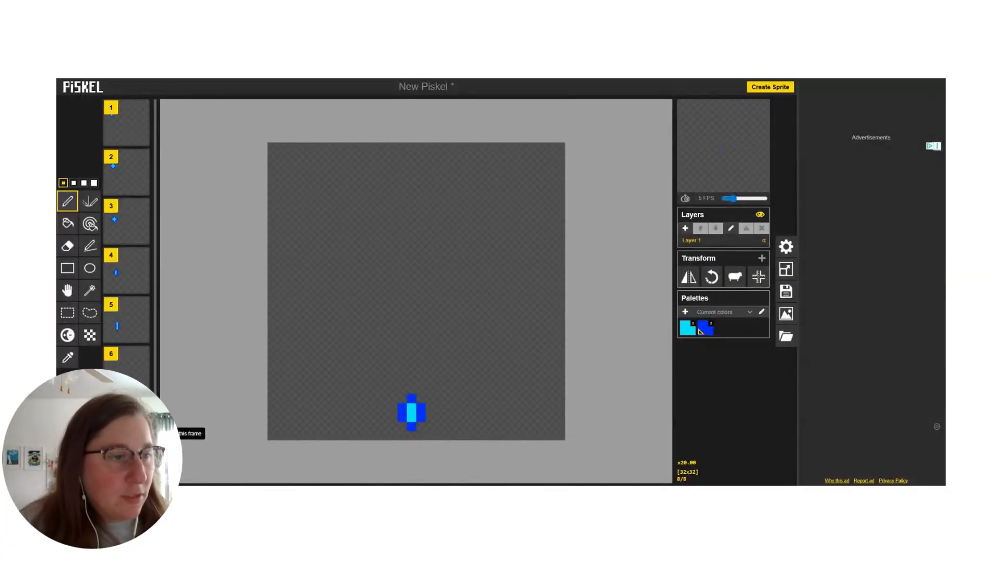
pyautogui.click(143, 433)
pyautogui.scroll(-2, 142, 432)
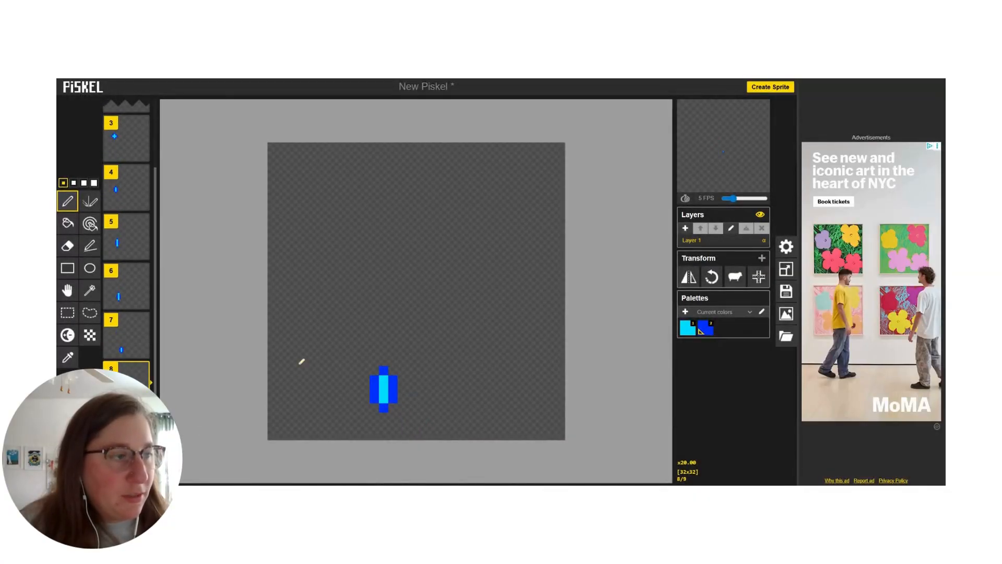
pyautogui.click(68, 290)
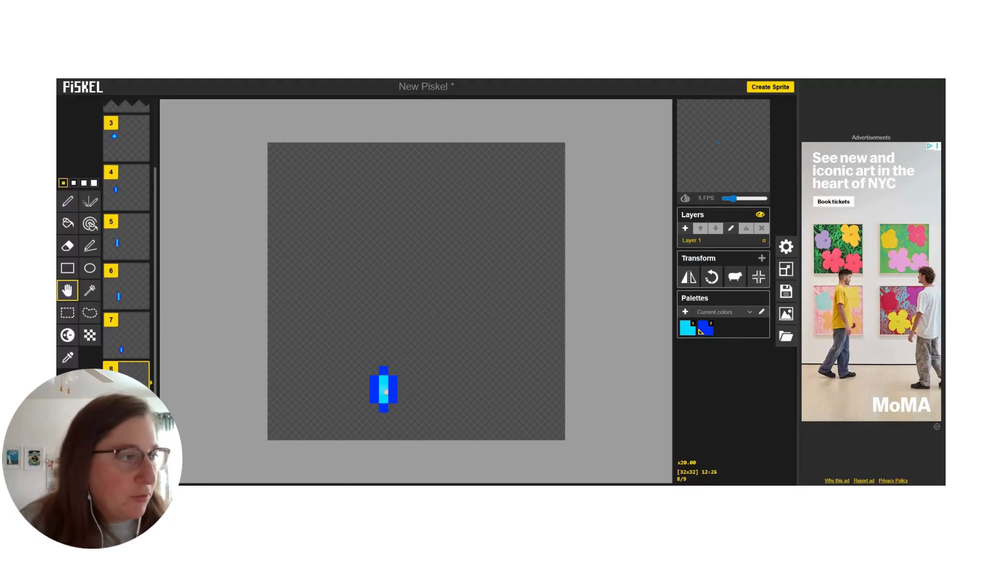
pyautogui.moveTo(383, 394); pyautogui.dragTo(426, 419)
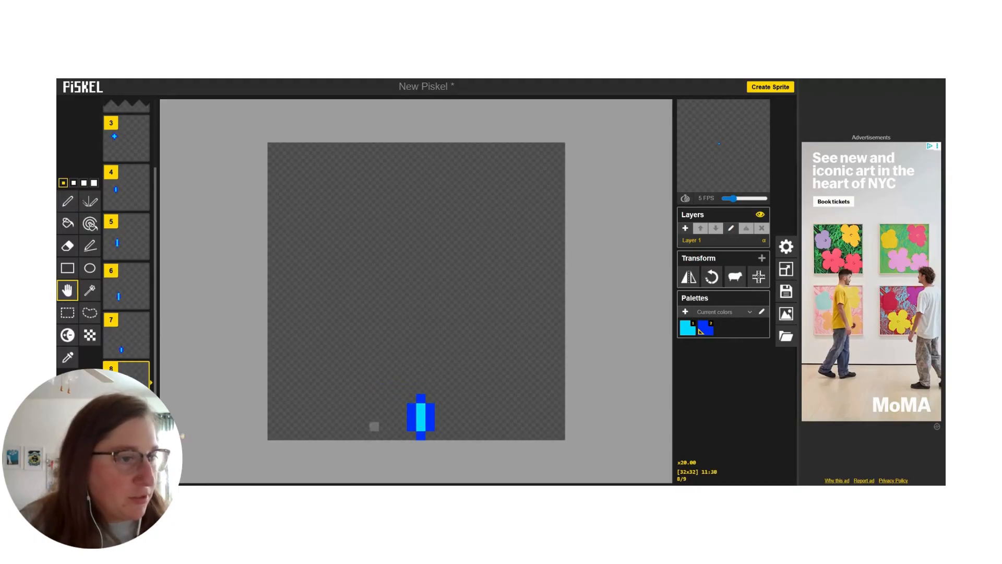
pyautogui.click(142, 418)
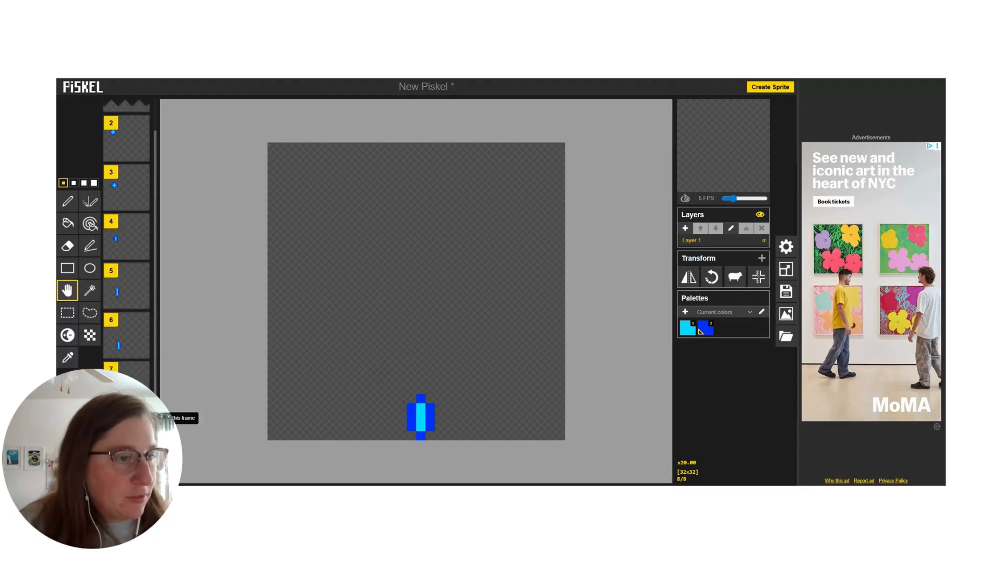
# Step: In frame 8, erase the shape's top tip and upper two rows, leaving one three-pixel row above the bottom tip
pyautogui.click(67, 223)
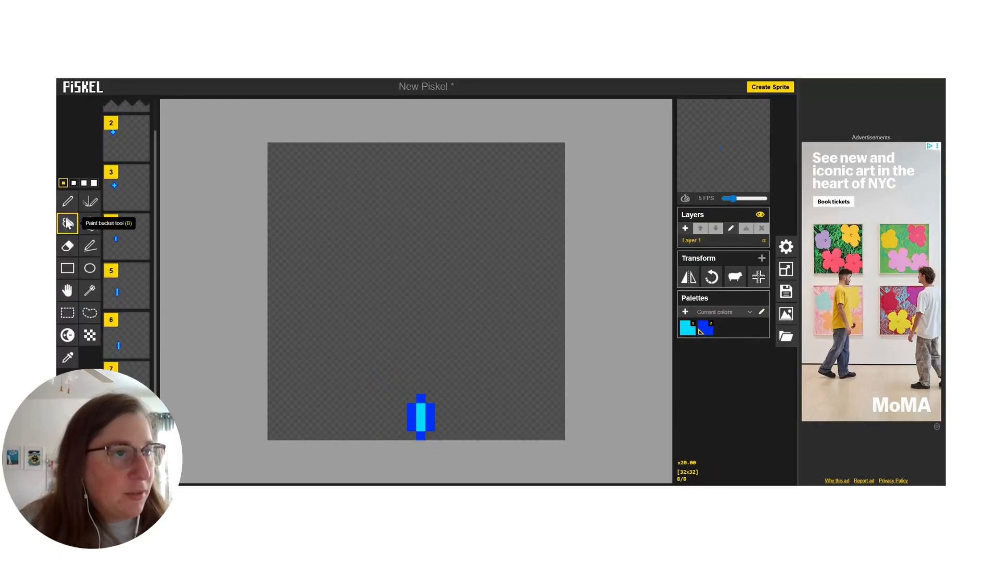
pyautogui.click(67, 201)
pyautogui.click(68, 245)
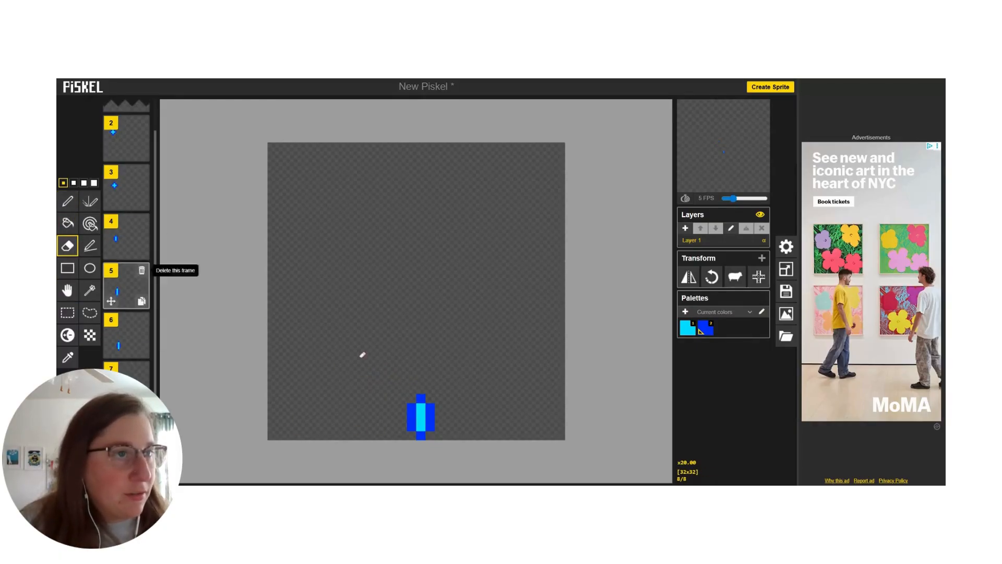
pyautogui.click(420, 399)
pyautogui.moveTo(424, 407); pyautogui.dragTo(433, 407)
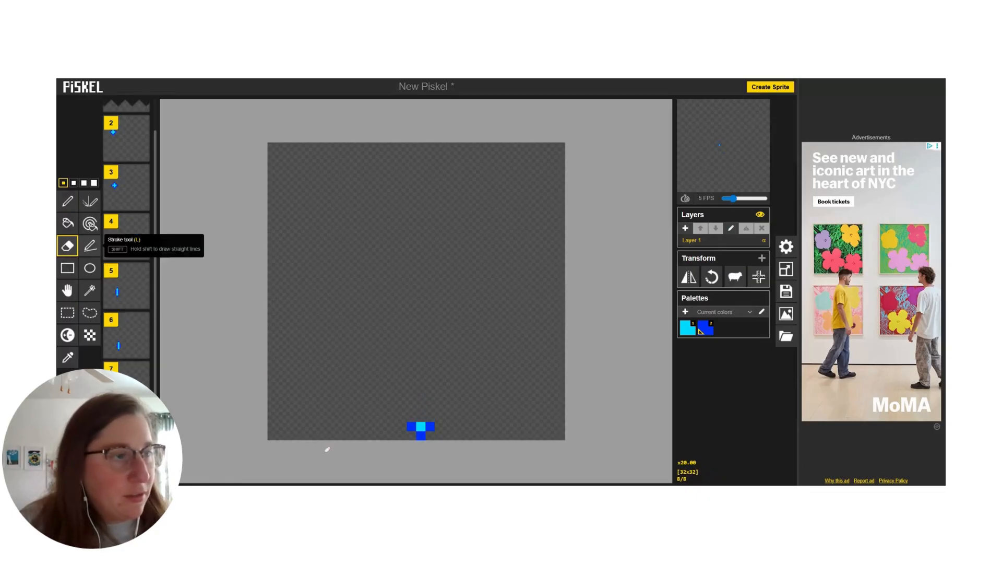
# Step: Paint the remaining row in frame 8 cyan #00dbff with the Pen tool, widening it to five pixels
pyautogui.click(68, 201)
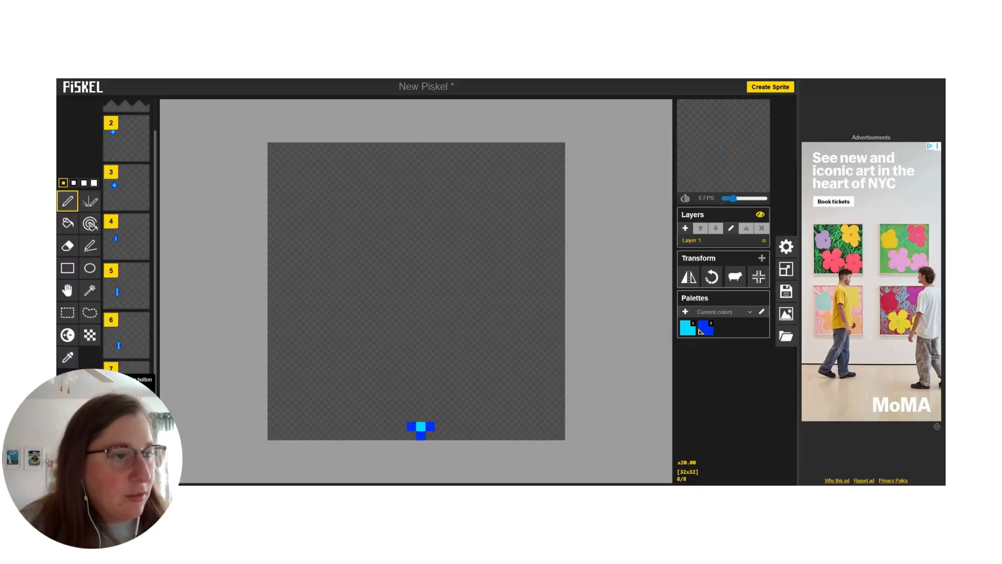
pyautogui.click(68, 382)
pyautogui.click(88, 311)
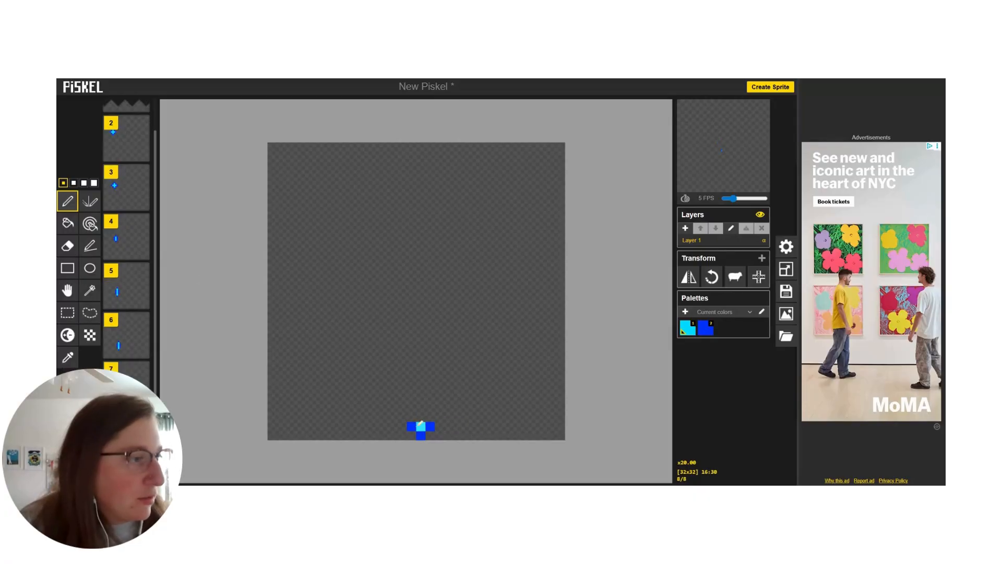
pyautogui.click(402, 426)
pyautogui.click(439, 426)
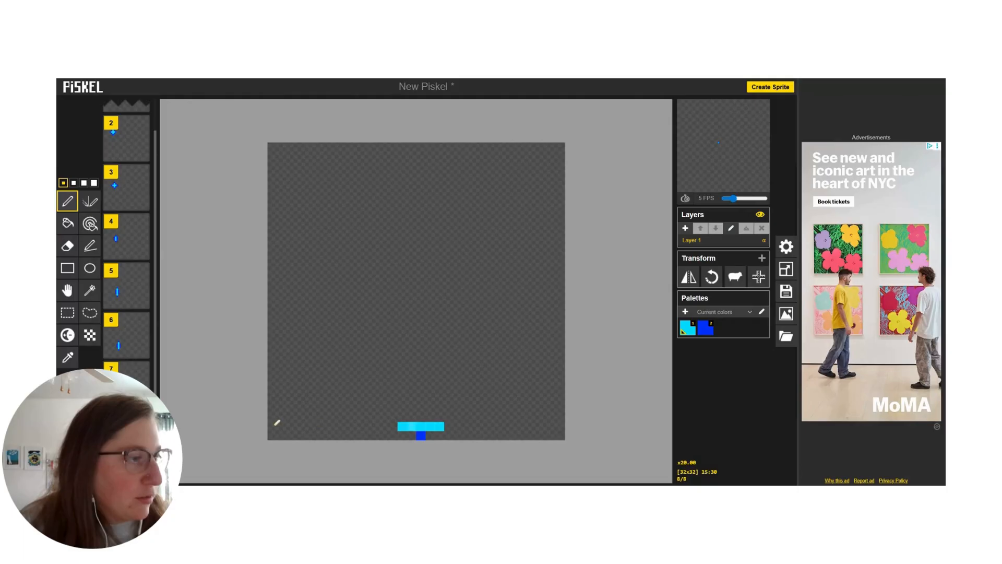
# Step: Paint two blue pixels at each end of frame 8's row, making it seven pixels wide with three cyan pixels in the middle
pyautogui.click(68, 382)
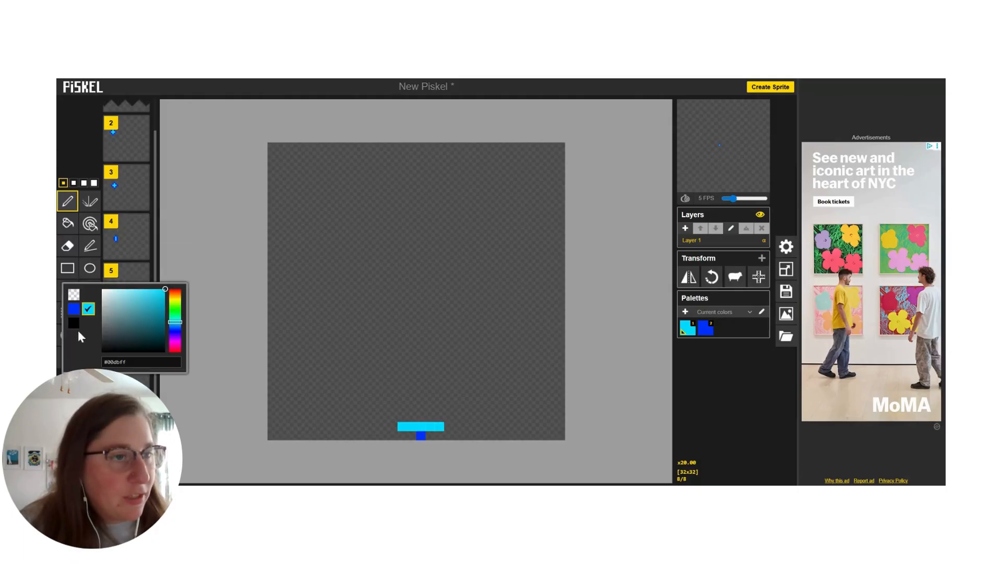
pyautogui.click(74, 311)
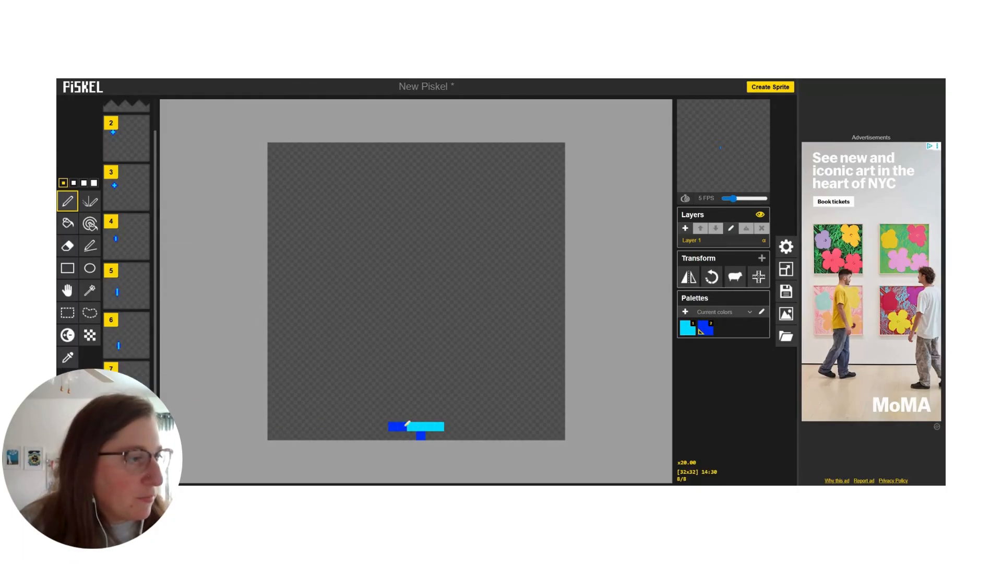
pyautogui.click(439, 426)
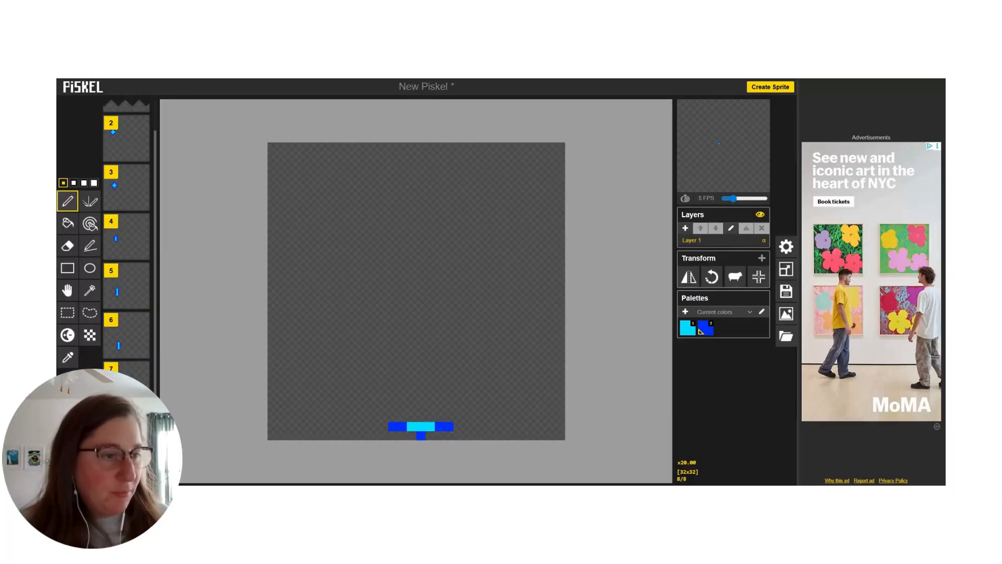
# Step: Duplicate frame 8 and move the flattened shape in the copy two pixels right and one pixel up
pyautogui.scroll(-1, 141, 448)
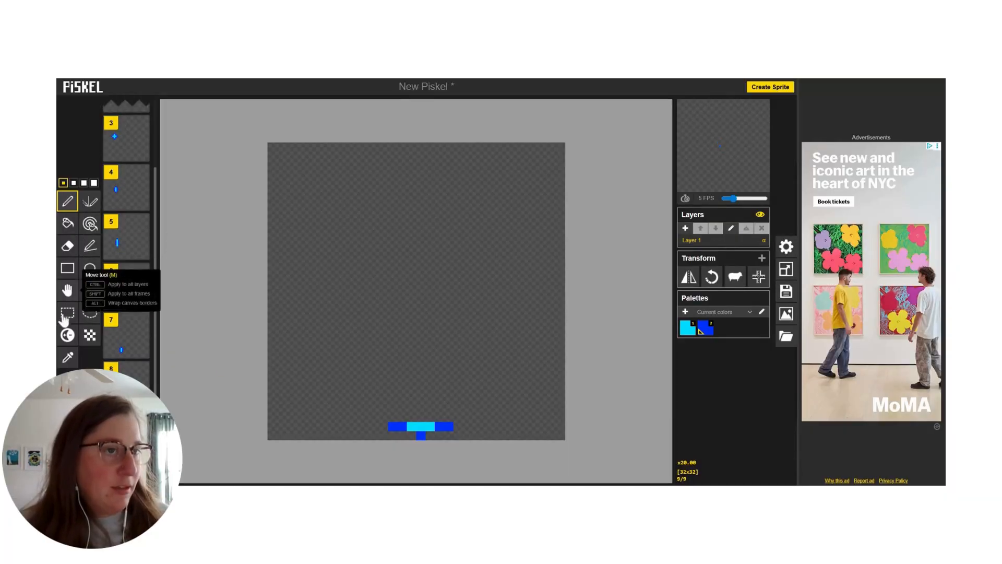
pyautogui.click(67, 290)
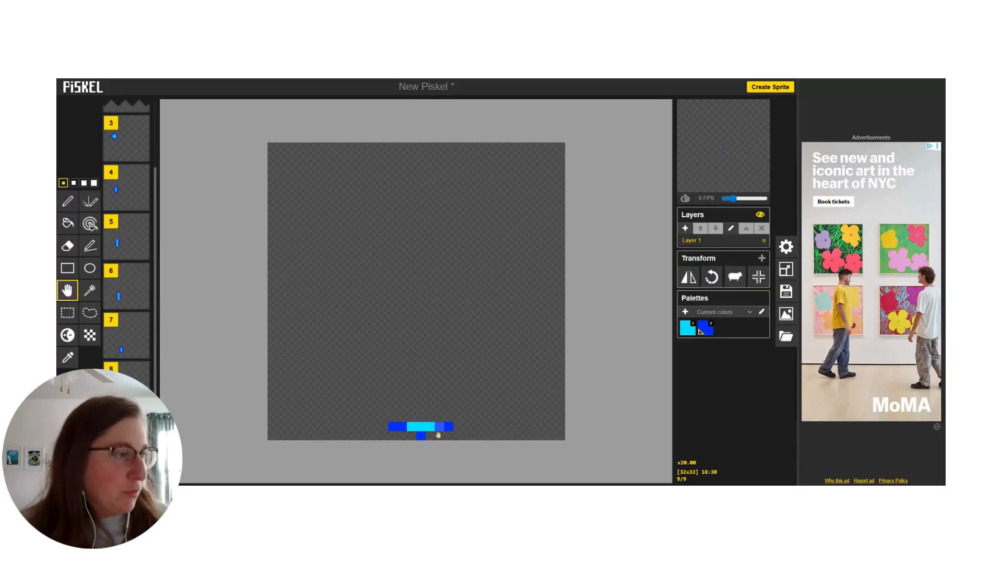
pyautogui.moveTo(437, 429); pyautogui.dragTo(462, 417)
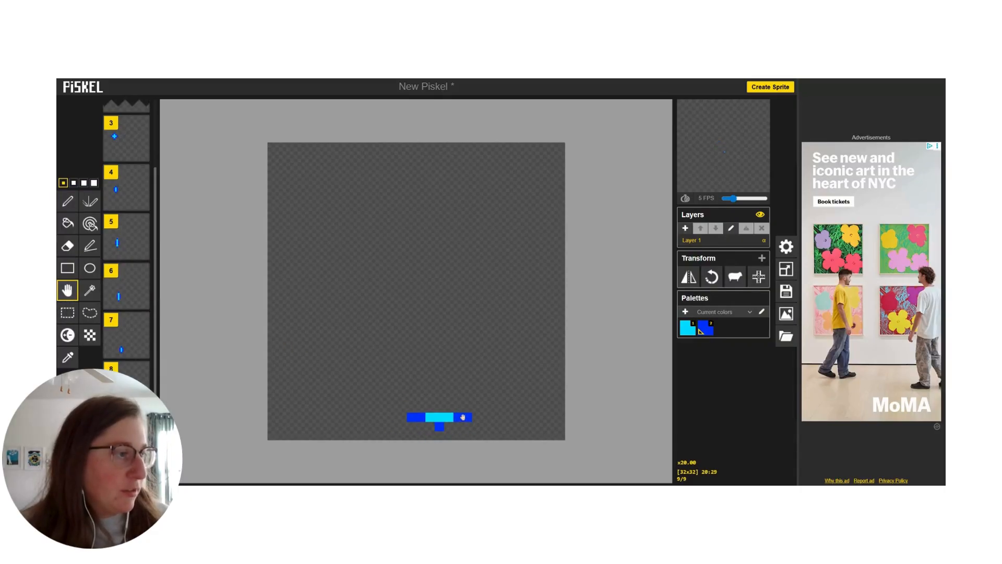
# Step: In frame 9, erase the blue pixels at both ends of the row and add a blue pixel above its center
pyautogui.click(66, 202)
pyautogui.click(69, 228)
pyautogui.click(67, 245)
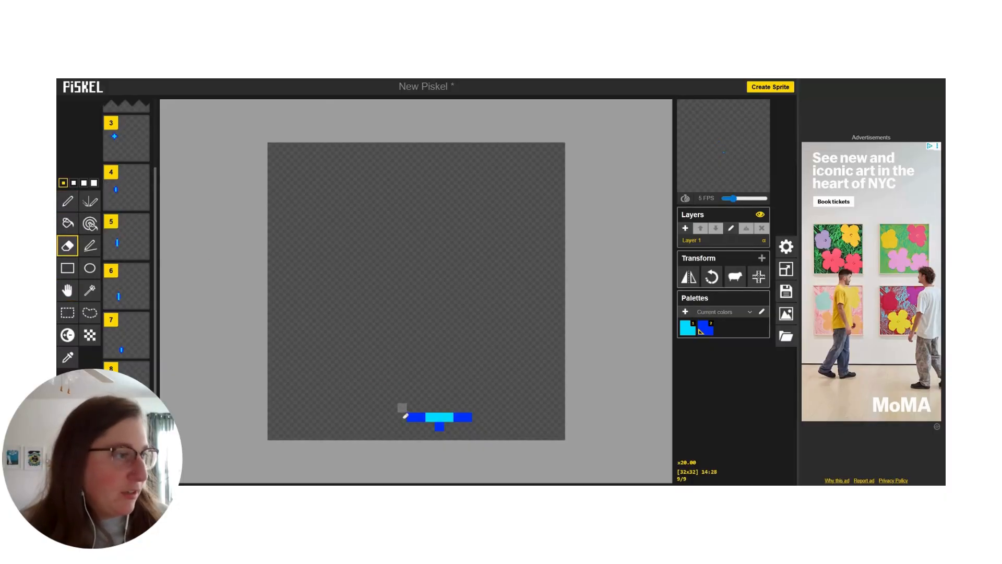
pyautogui.click(420, 416)
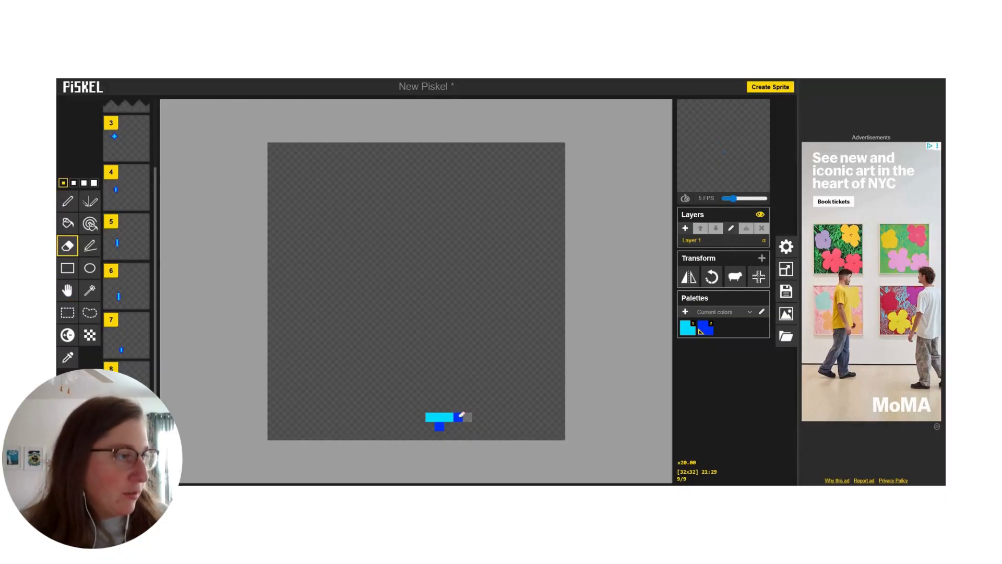
pyautogui.click(67, 201)
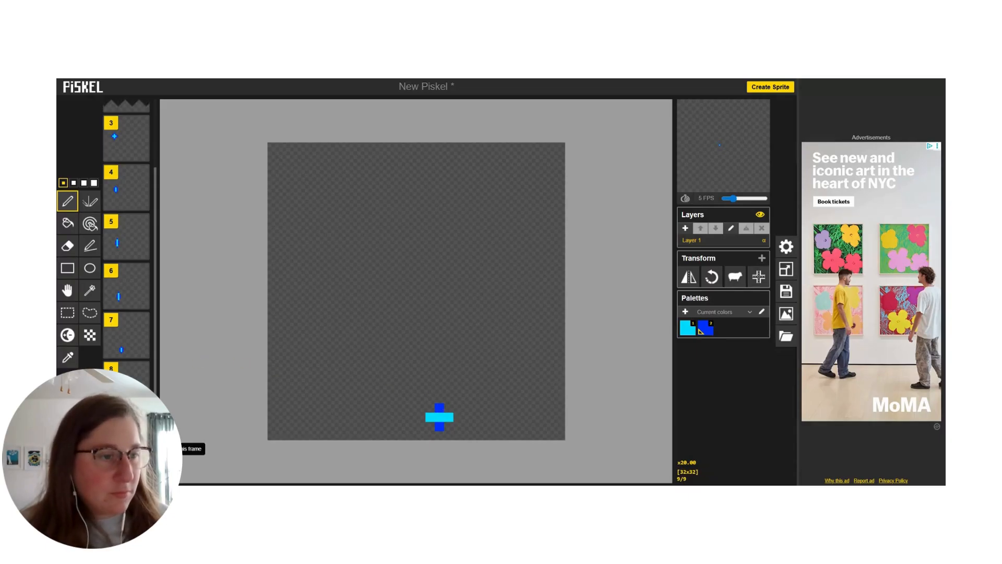
# Step: Duplicate frame 9 and move the small cross in the copy three pixels right and three pixels up
pyautogui.click(142, 449)
pyautogui.scroll(-1, 133, 413)
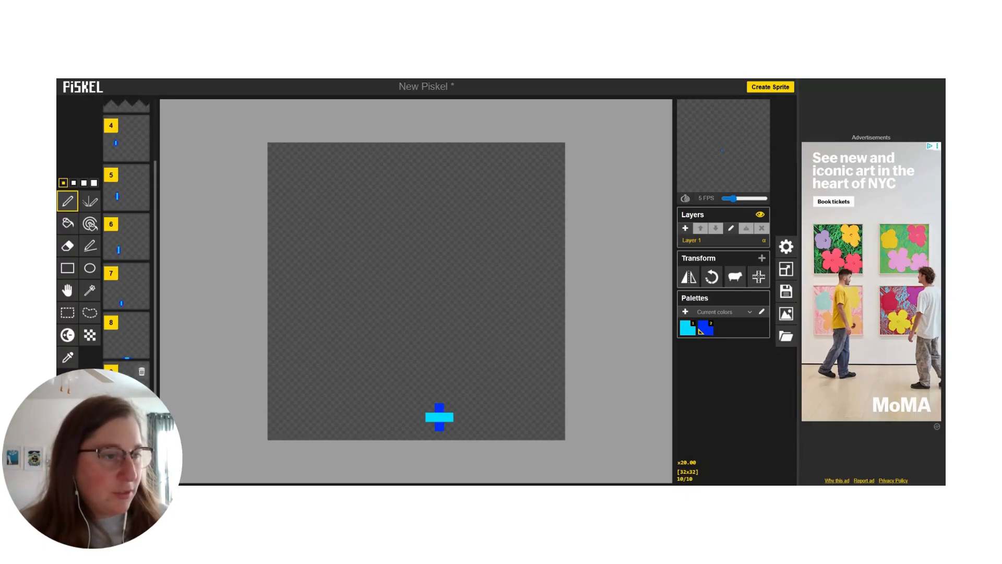
pyautogui.click(66, 292)
pyautogui.moveTo(442, 416); pyautogui.dragTo(469, 389)
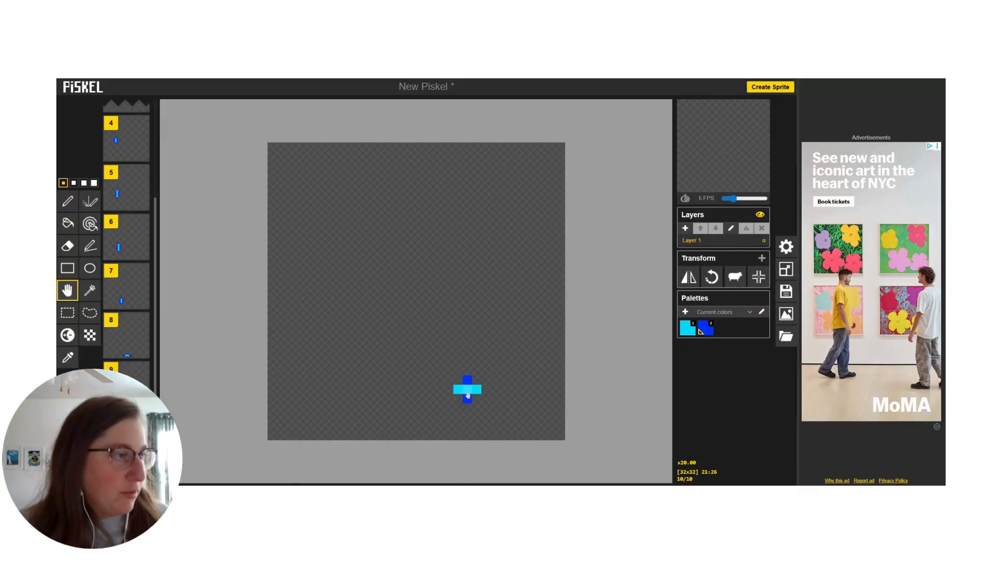
# Step: In frame 10, paint the blue pixels above and below the cyan row's center cyan to make a plain cyan cross
pyautogui.click(65, 204)
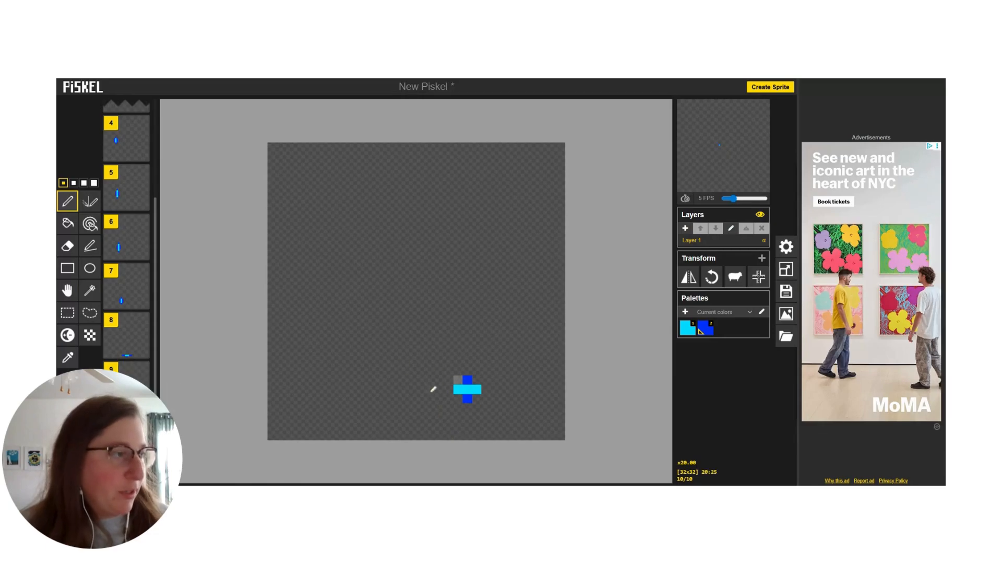
pyautogui.click(71, 383)
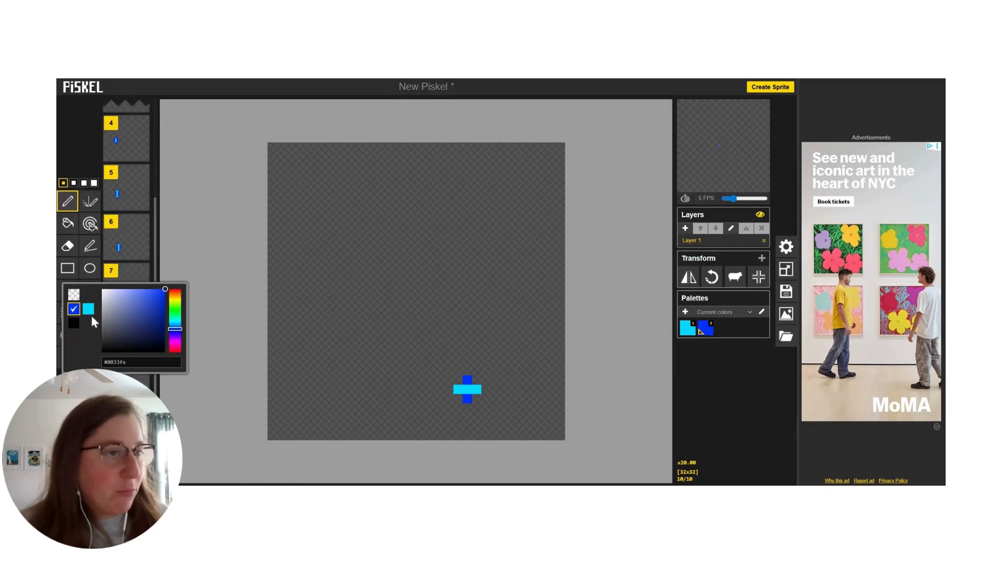
pyautogui.click(88, 309)
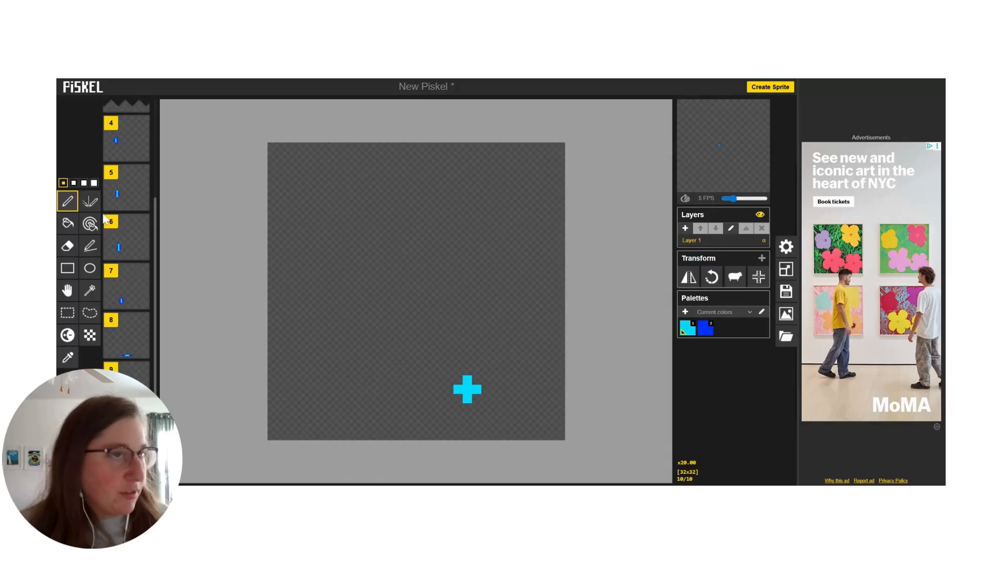
# Step: Outline frame 10's cyan cross with blue pixels, forming a diamond five pixels wide and five pixels high
pyautogui.click(73, 376)
pyautogui.click(73, 307)
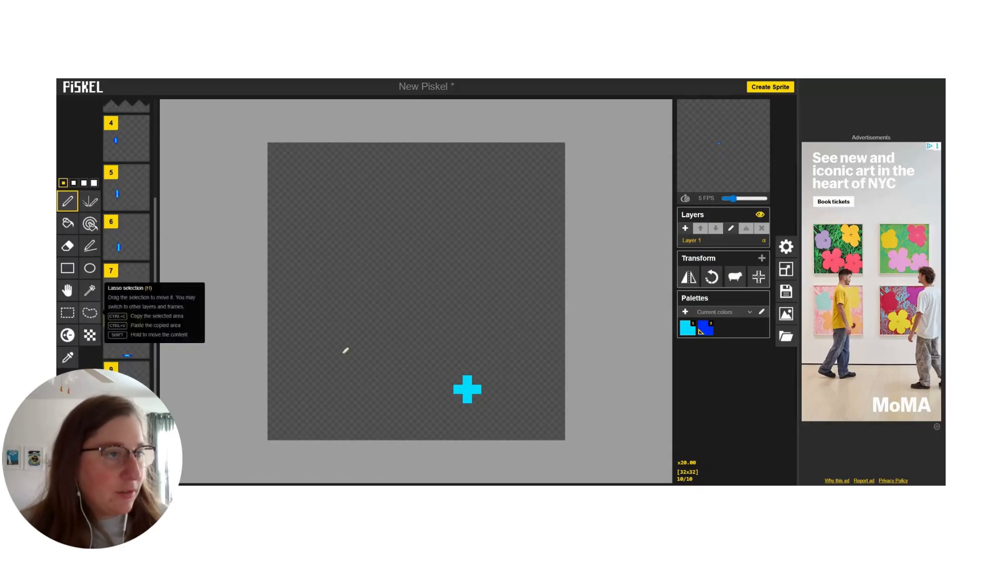
pyautogui.click(458, 379)
pyautogui.click(467, 370)
pyautogui.click(476, 379)
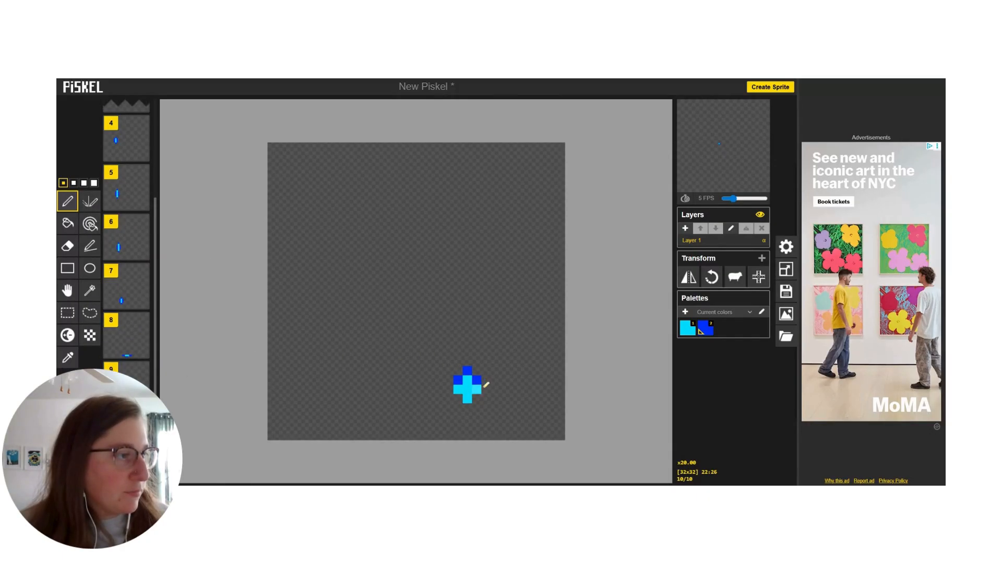
pyautogui.click(448, 389)
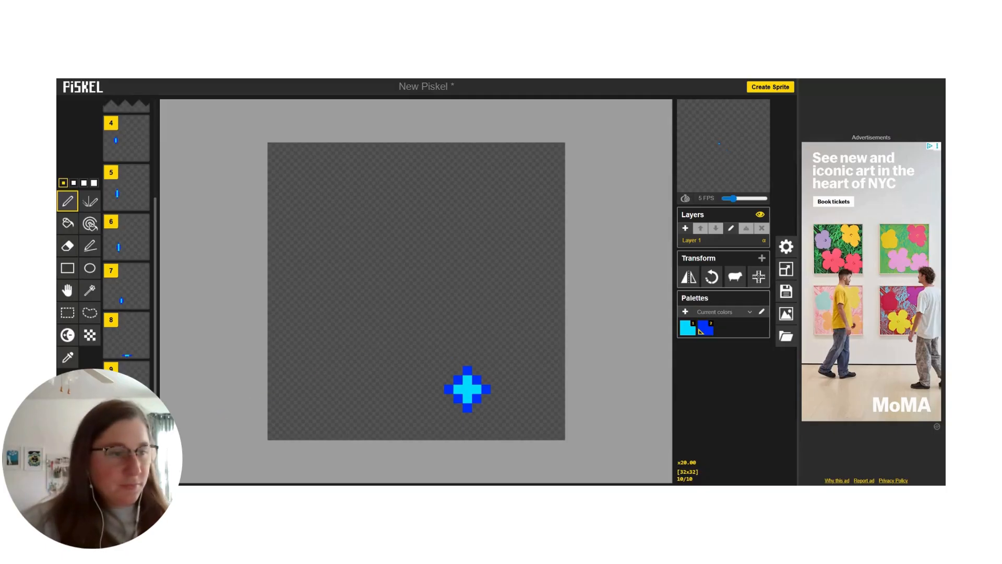
# Step: Duplicate frame 10 and move the diamond in the copy three pixels right and three pixels up
pyautogui.click(142, 450)
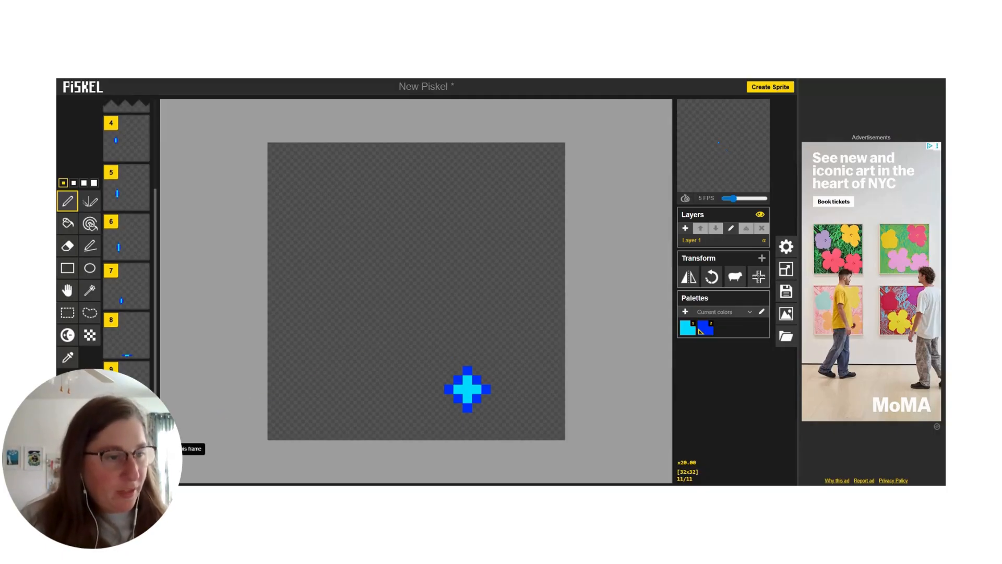
pyautogui.click(68, 289)
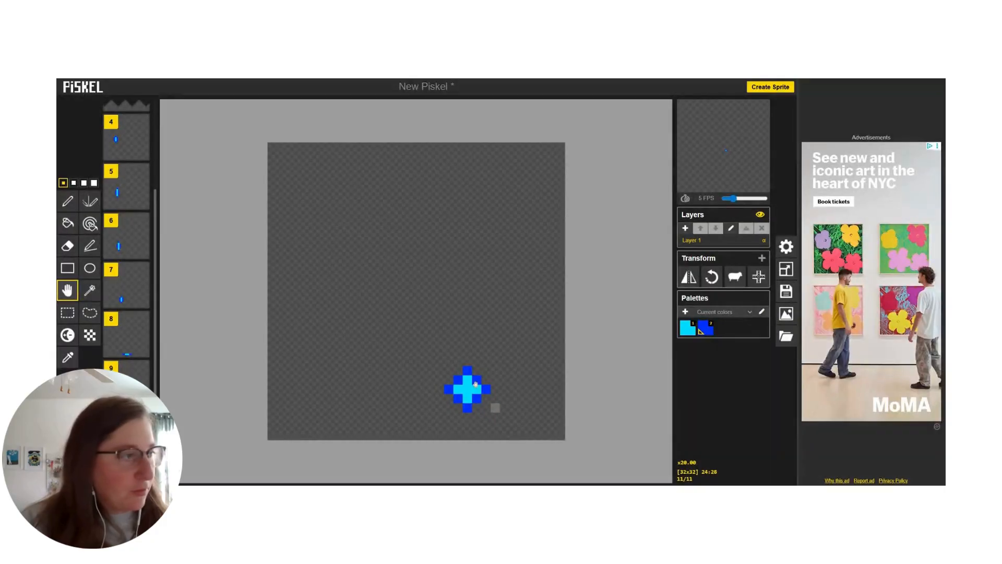
pyautogui.moveTo(475, 384); pyautogui.dragTo(509, 360)
# Step: Add frames 12 and 13 as successive duplicates, moving the diamond three pixels right and up in frame 12 and two more in frame 13
pyautogui.scroll(-1, 127, 334)
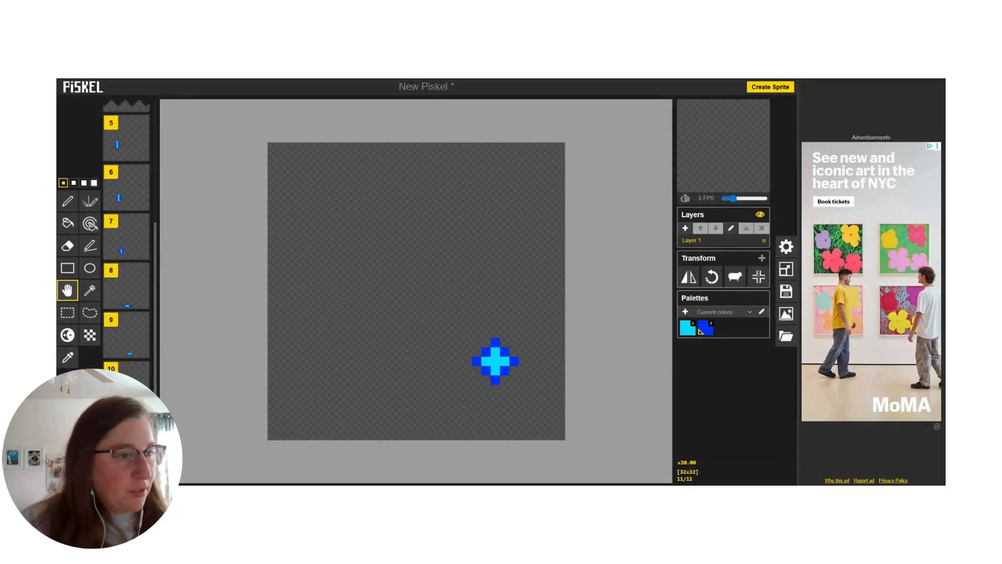
pyautogui.scroll(-1, 127, 334)
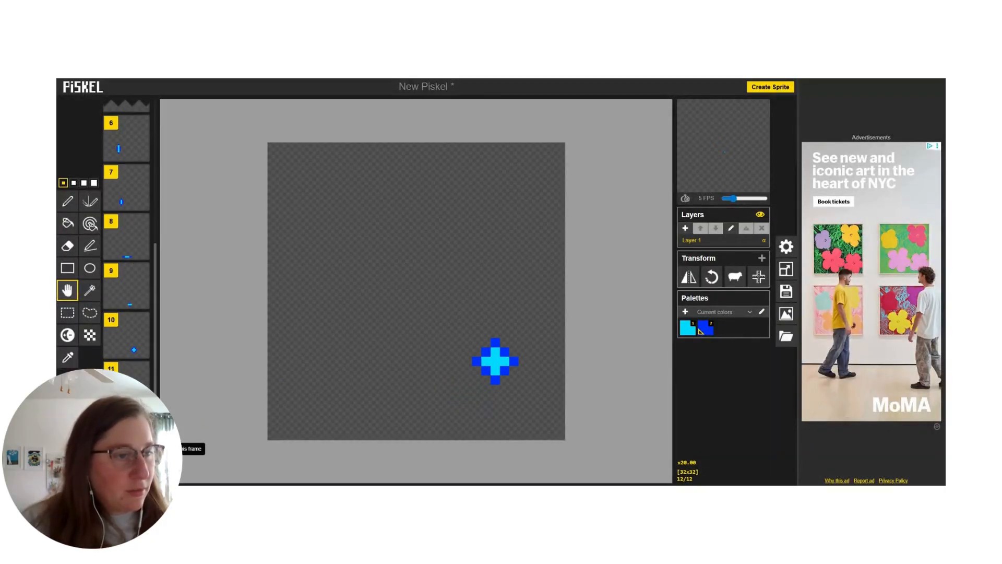
pyautogui.moveTo(500, 364); pyautogui.dragTo(529, 337)
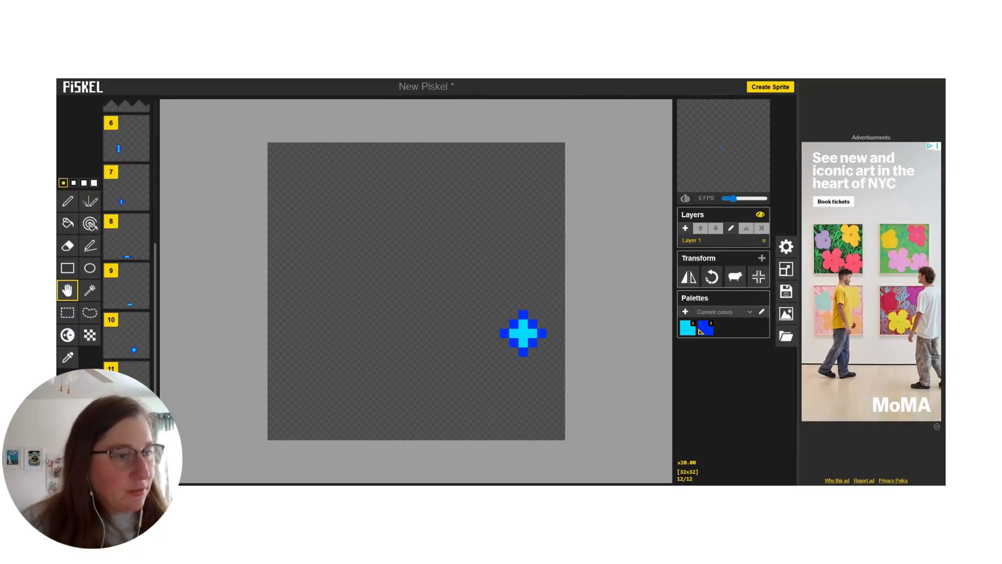
pyautogui.scroll(-1, 143, 450)
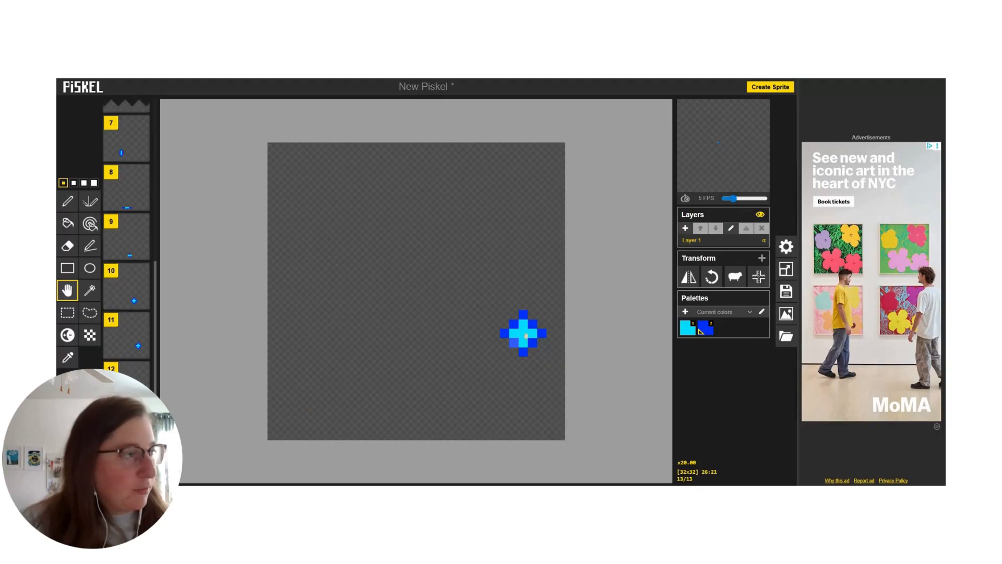
pyautogui.moveTo(526, 336); pyautogui.dragTo(544, 317)
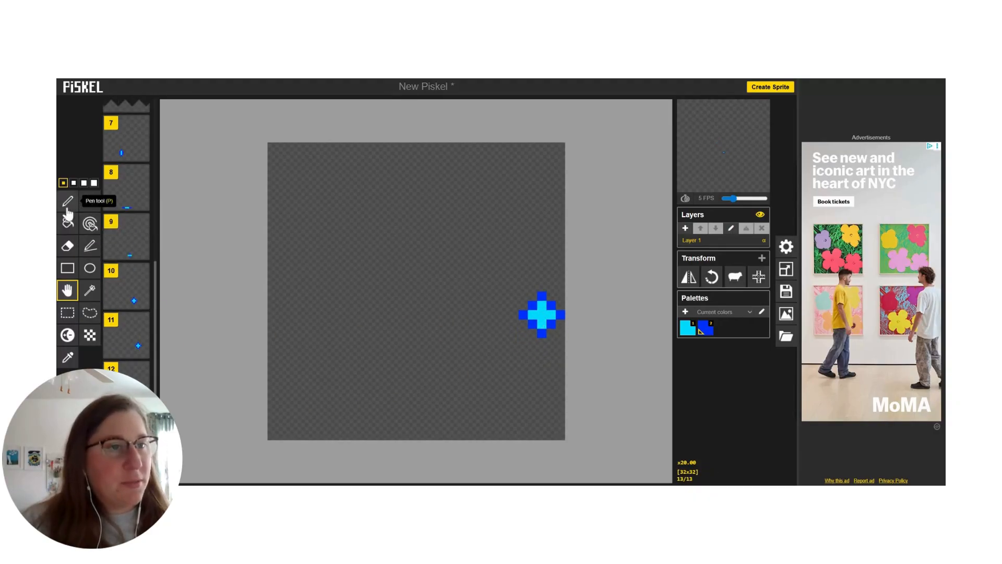
# Step: In frame 13, erase the diamond's left and right tips and paint the cyan pixels beside its center blue
pyautogui.click(67, 245)
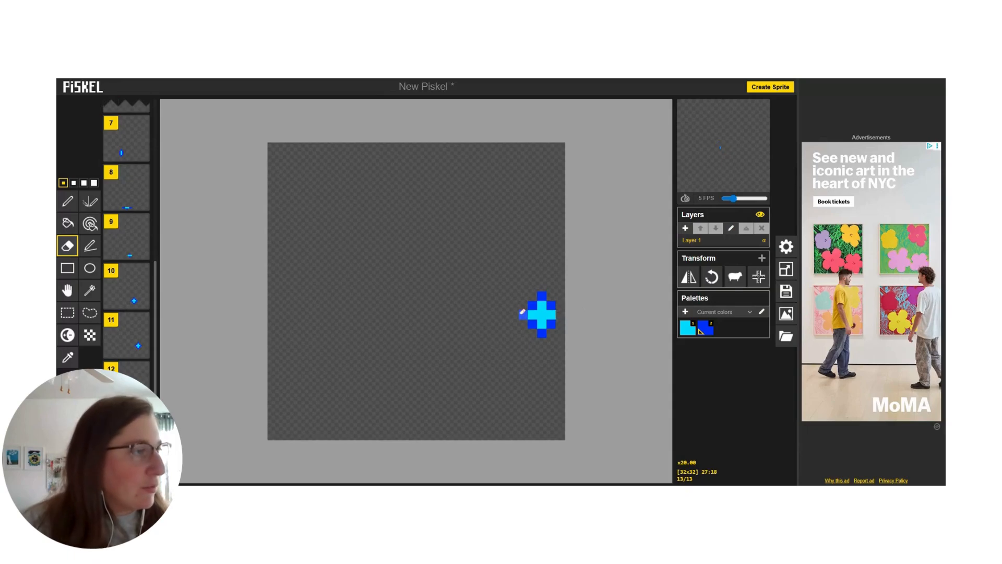
pyautogui.click(67, 200)
pyautogui.click(532, 313)
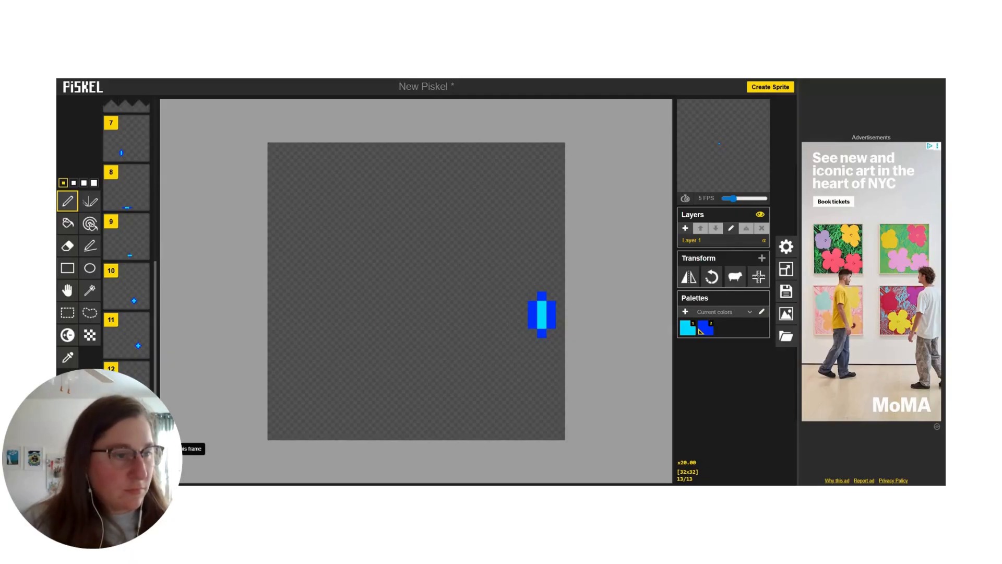
# Step: Duplicate frame 13 and stretch the copy's shape to seven pixels high by painting its vertical tips cyan and adding blue pixels beyond them
pyautogui.scroll(-1, 131, 397)
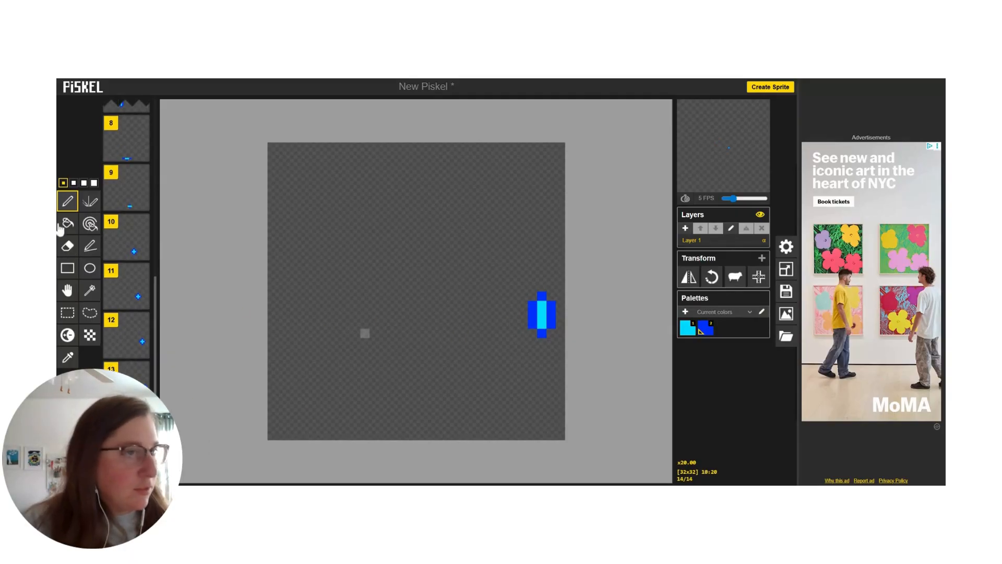
pyautogui.click(71, 383)
pyautogui.click(89, 311)
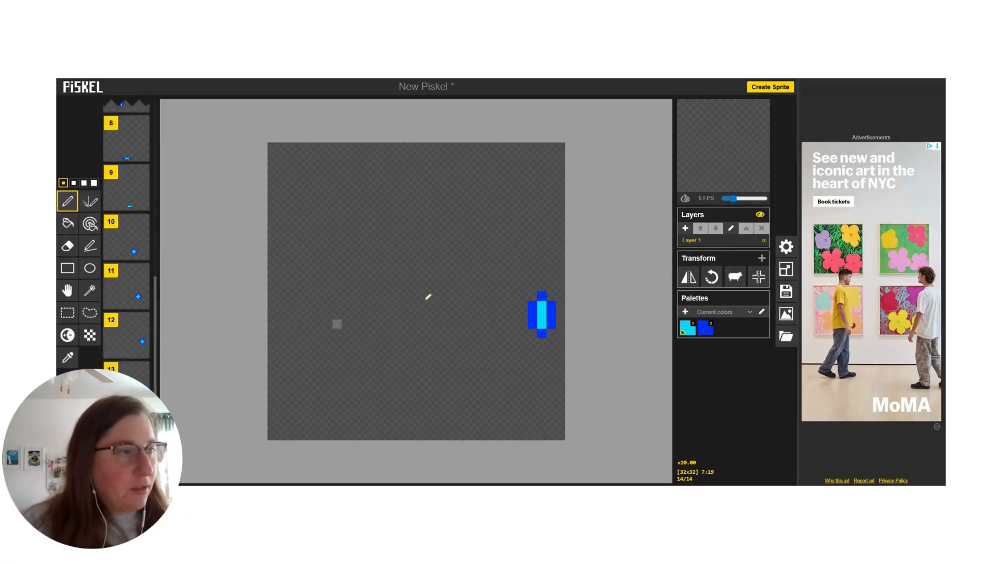
pyautogui.click(543, 333)
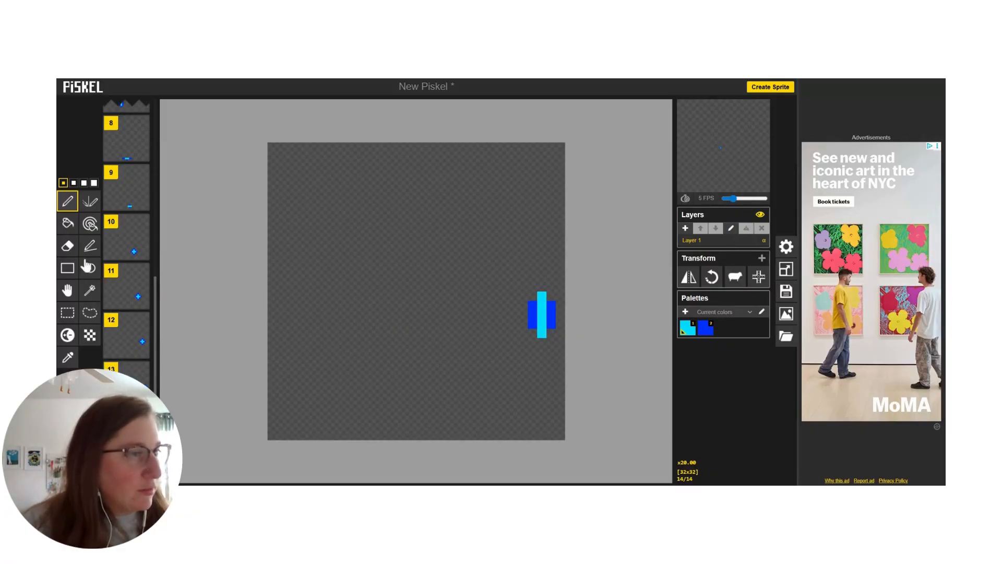
pyautogui.click(71, 384)
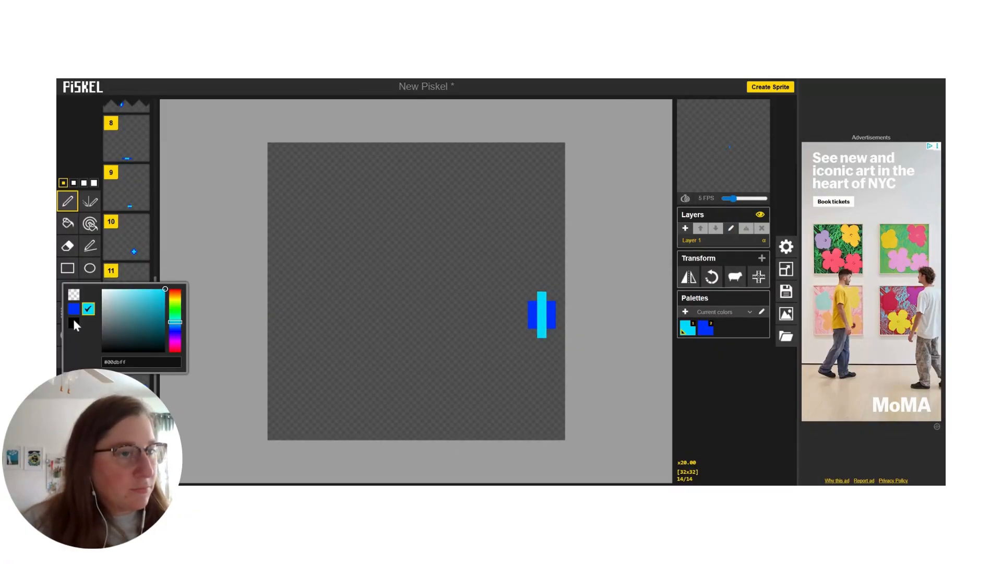
pyautogui.click(74, 310)
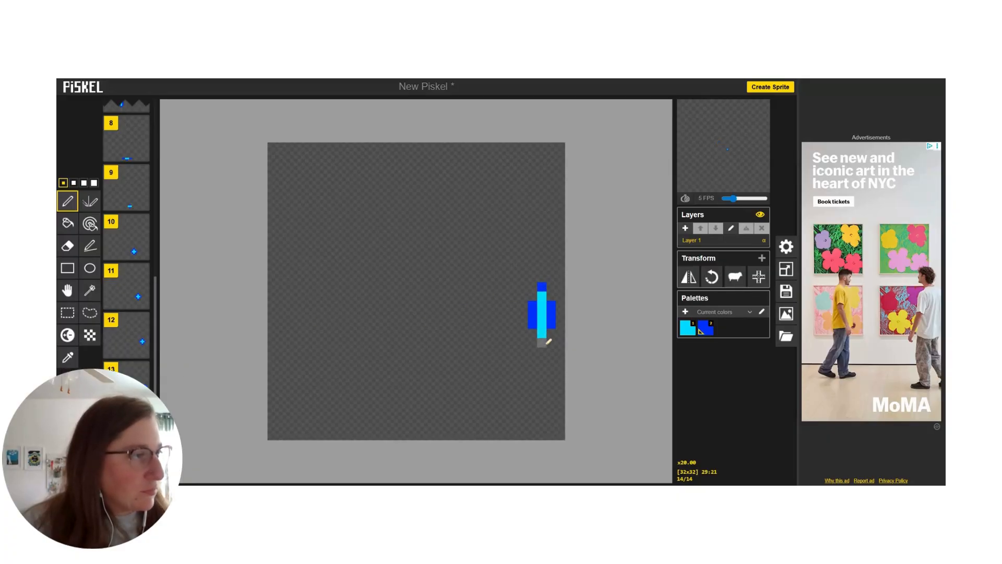
# Step: Move frame 14's stretched shape two pixels up, and in a duplicate of that frame move it one pixel left and four pixels up
pyautogui.click(66, 289)
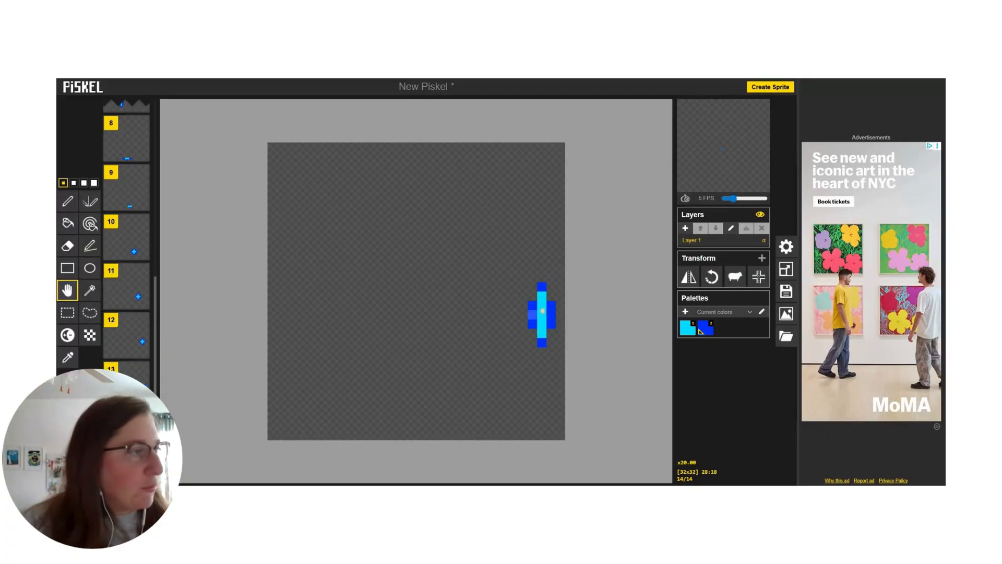
pyautogui.moveTo(542, 312); pyautogui.dragTo(543, 295)
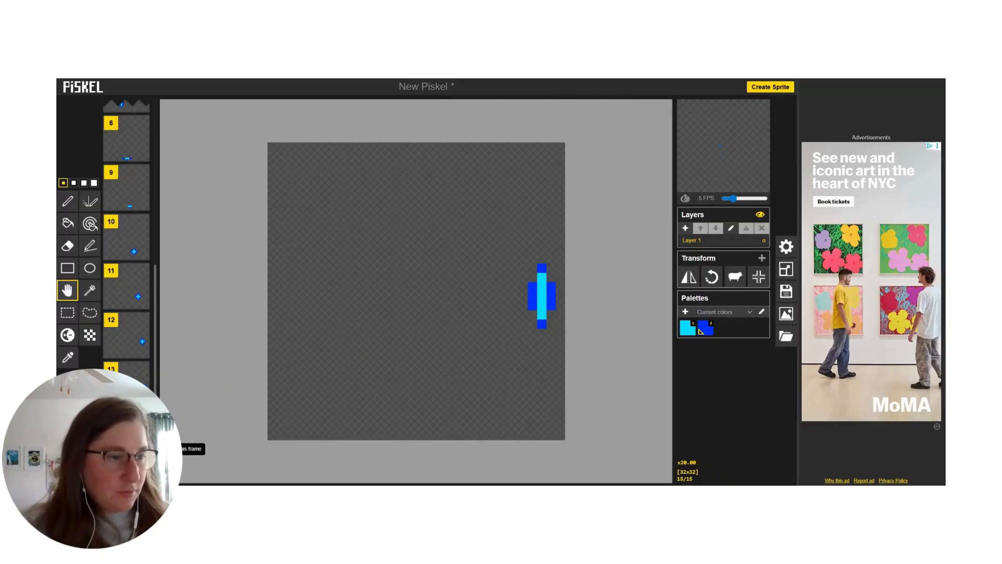
pyautogui.scroll(-2, 143, 449)
pyautogui.moveTo(542, 298); pyautogui.dragTo(535, 261)
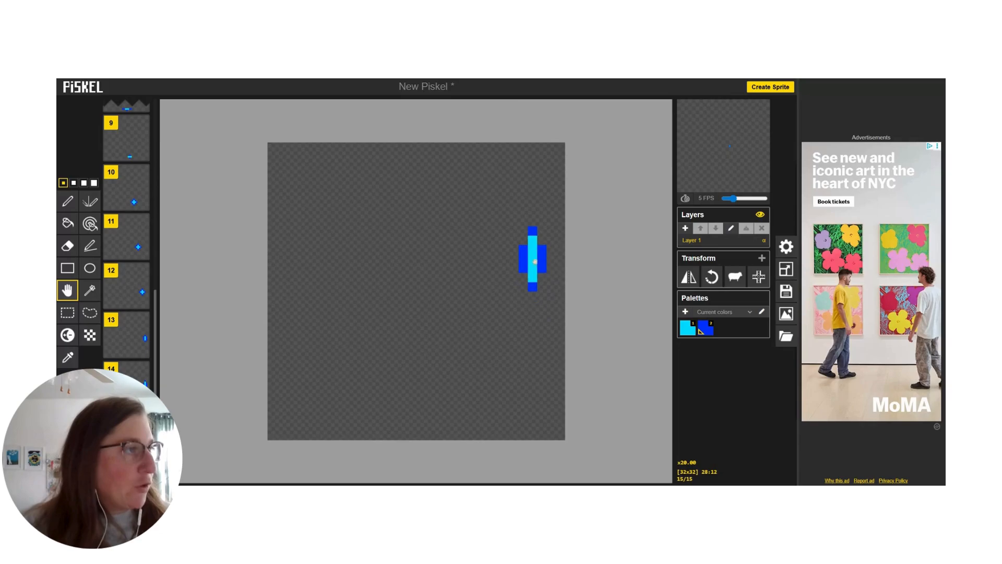
# Step: In frame 15, erase the shape's top and bottom blue pixels and paint both ends of the cyan column blue
pyautogui.click(68, 201)
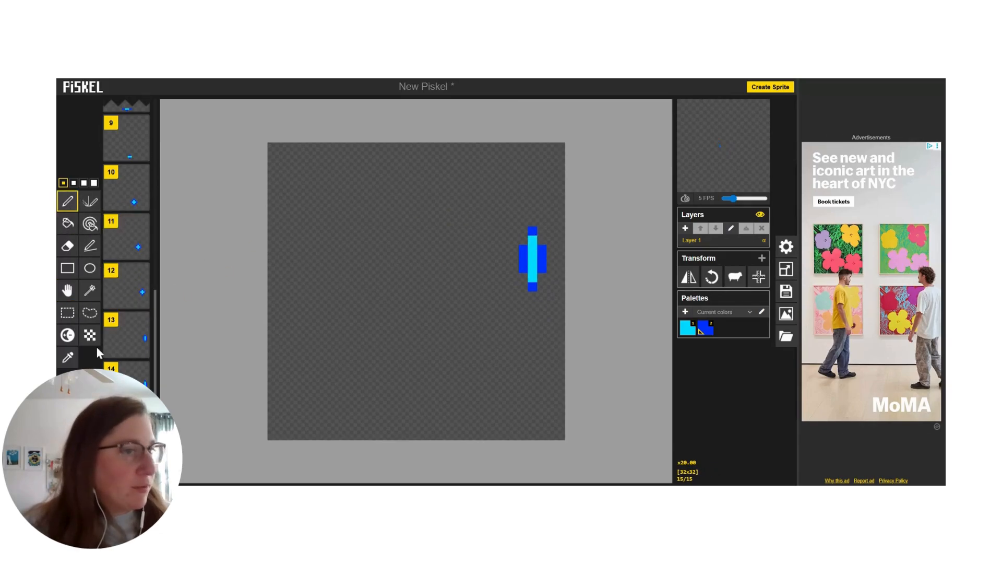
pyautogui.click(67, 244)
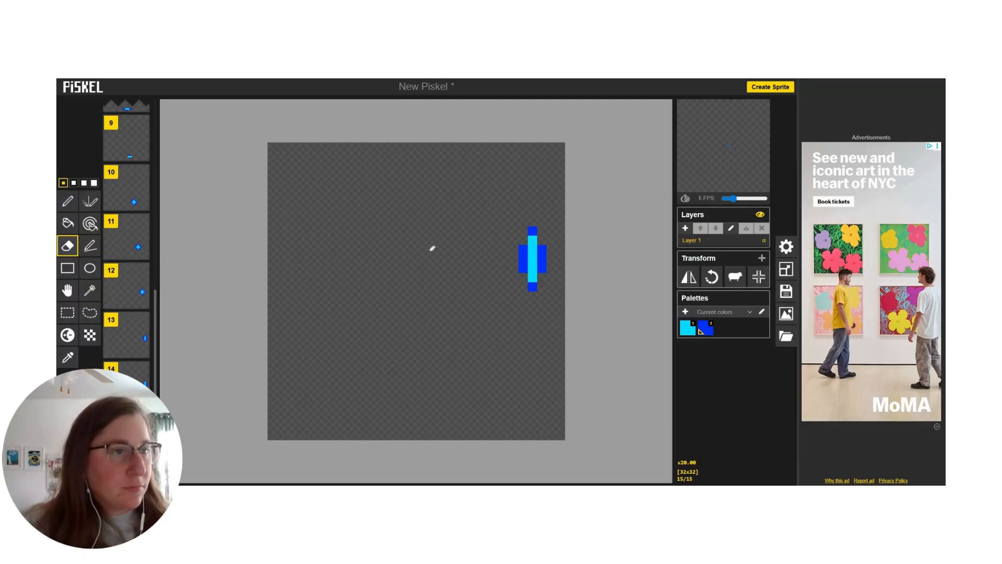
pyautogui.click(532, 230)
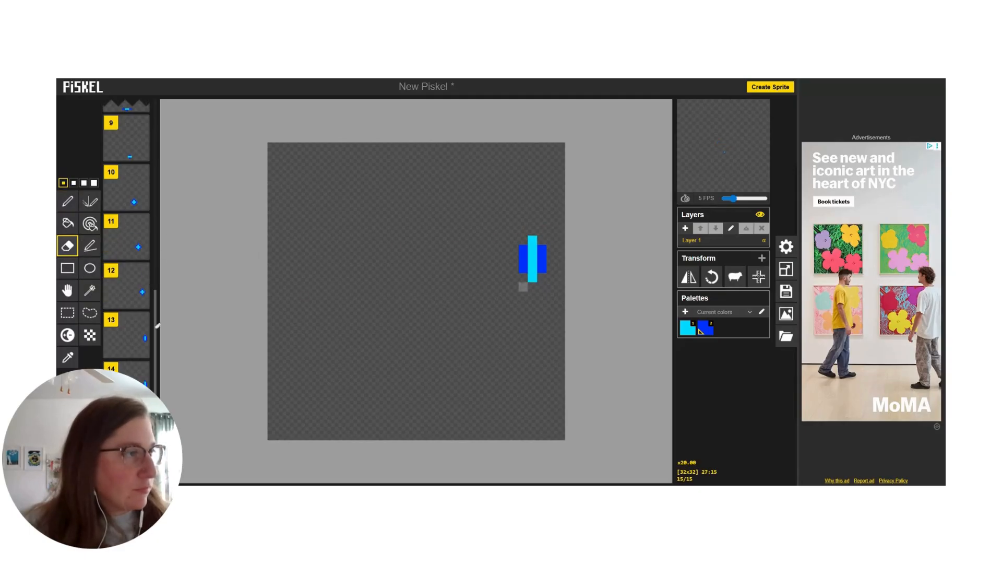
pyautogui.click(68, 201)
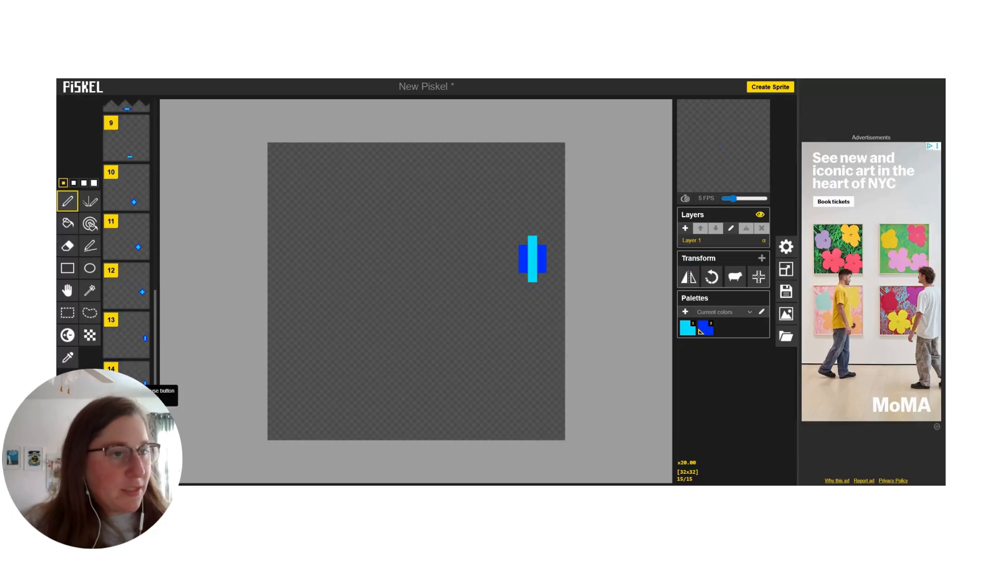
pyautogui.click(69, 386)
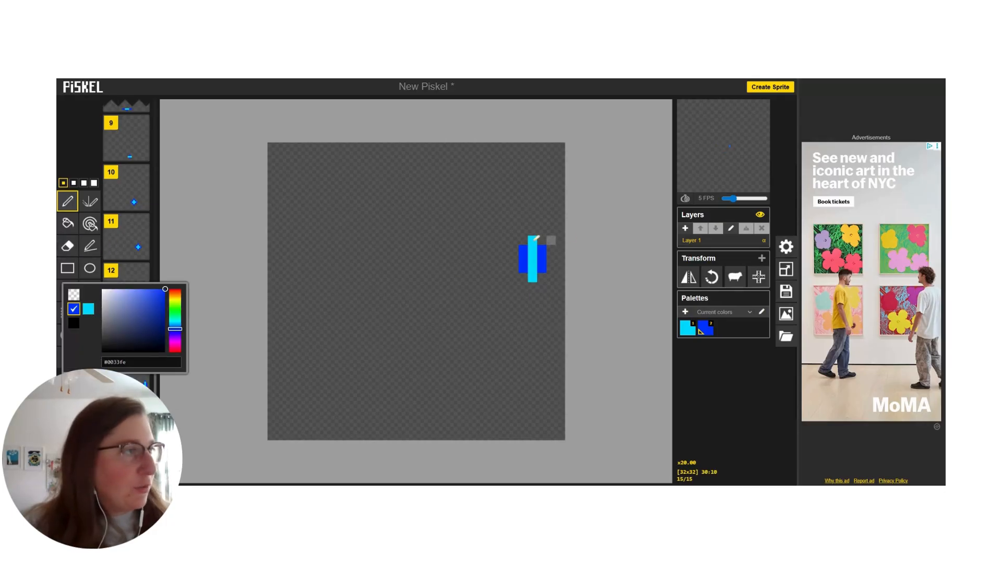
pyautogui.click(533, 240)
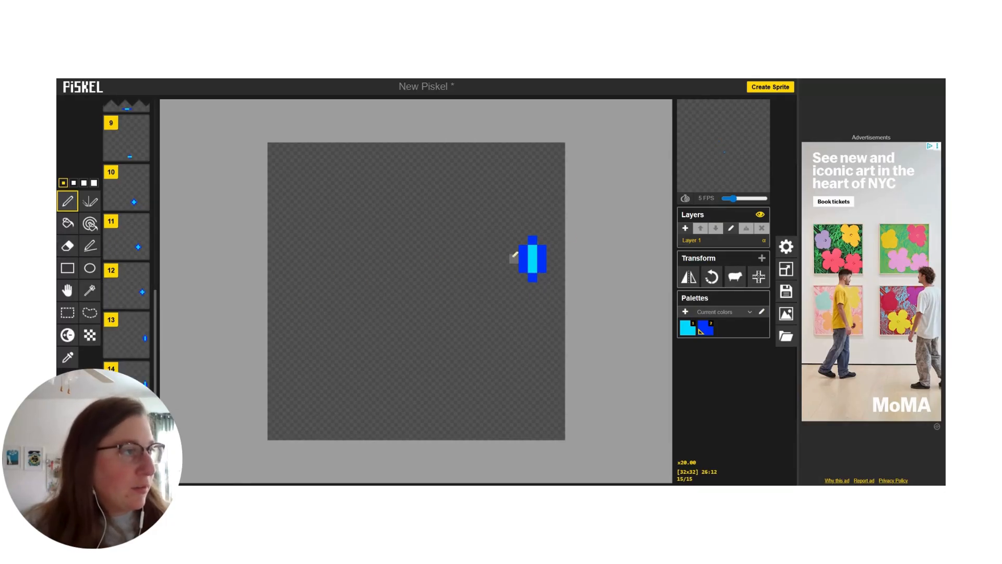
# Step: Widen frame 15's shape back into a diamond with a blue pixel on each side and cyan pixels left and right of its center
pyautogui.click(514, 259)
pyautogui.click(551, 259)
pyautogui.scroll(2, 136, 354)
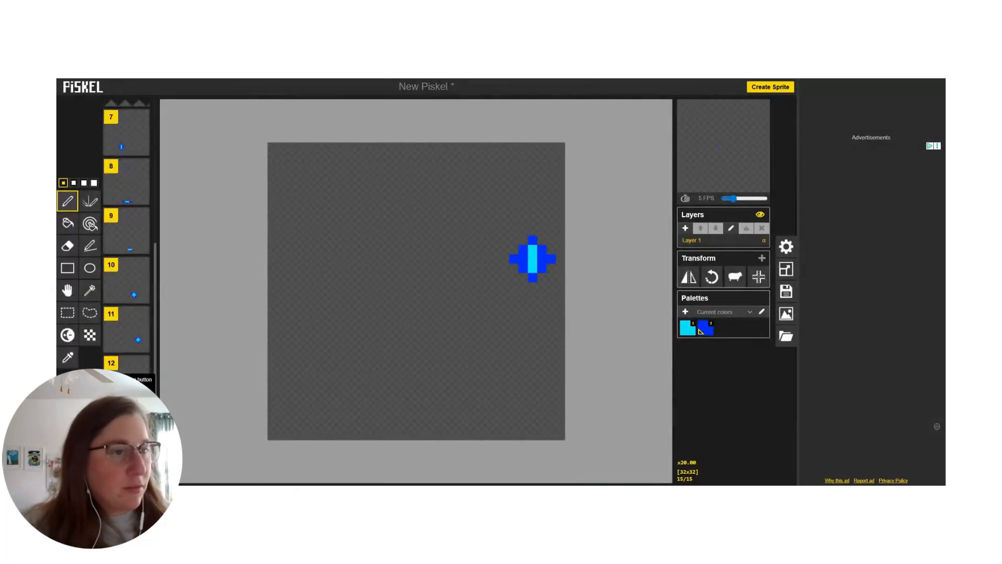
pyautogui.click(69, 386)
pyautogui.click(85, 310)
pyautogui.click(523, 259)
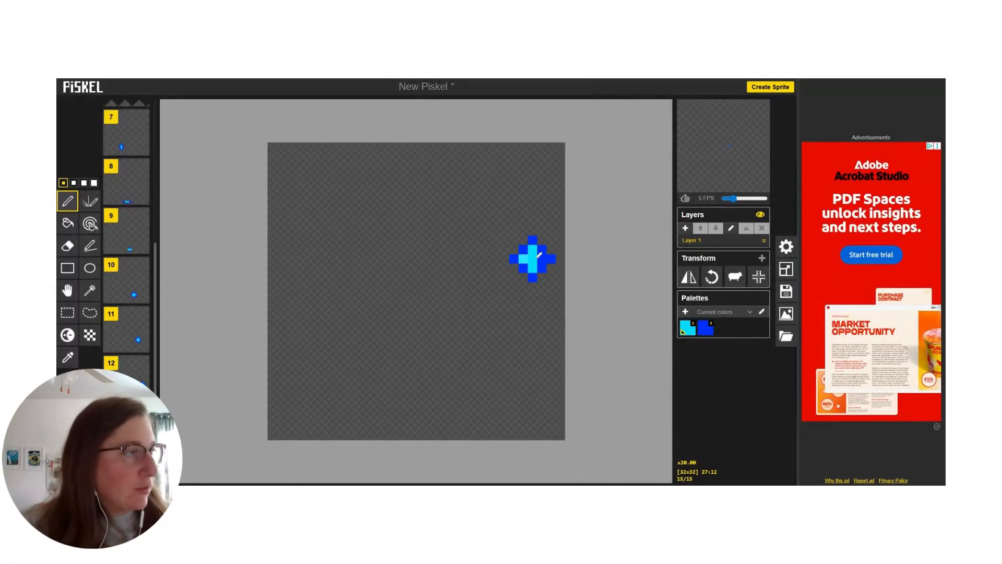
pyautogui.click(542, 258)
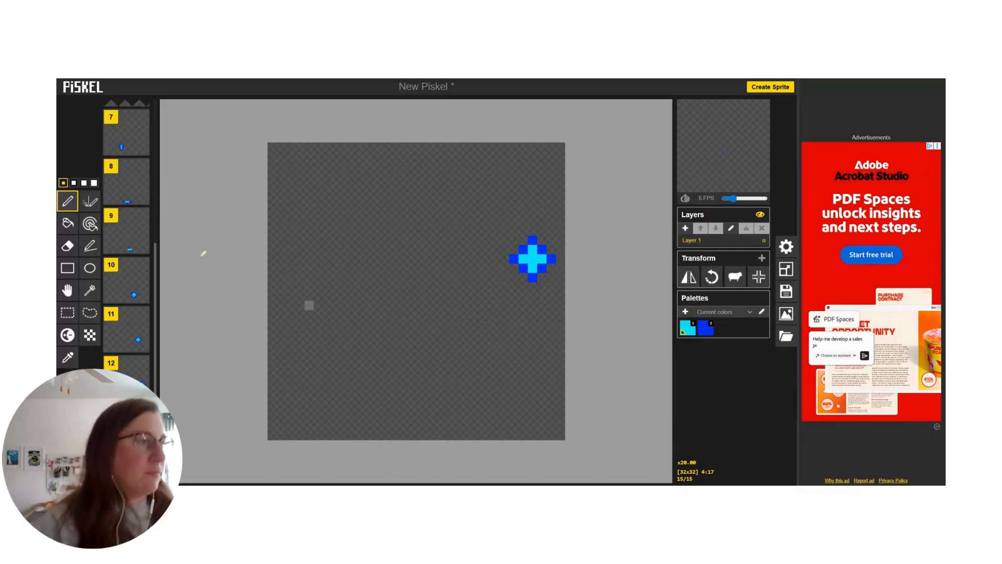
# Step: Duplicate frame 15 and move the diamond in the copy one pixel left and four pixels up
pyautogui.scroll(-2, 137, 385)
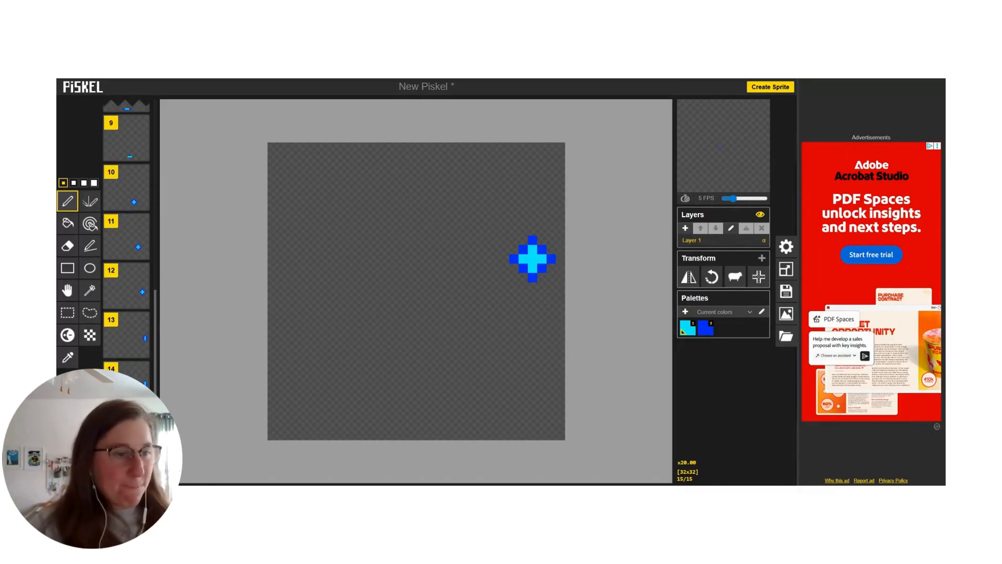
pyautogui.click(142, 449)
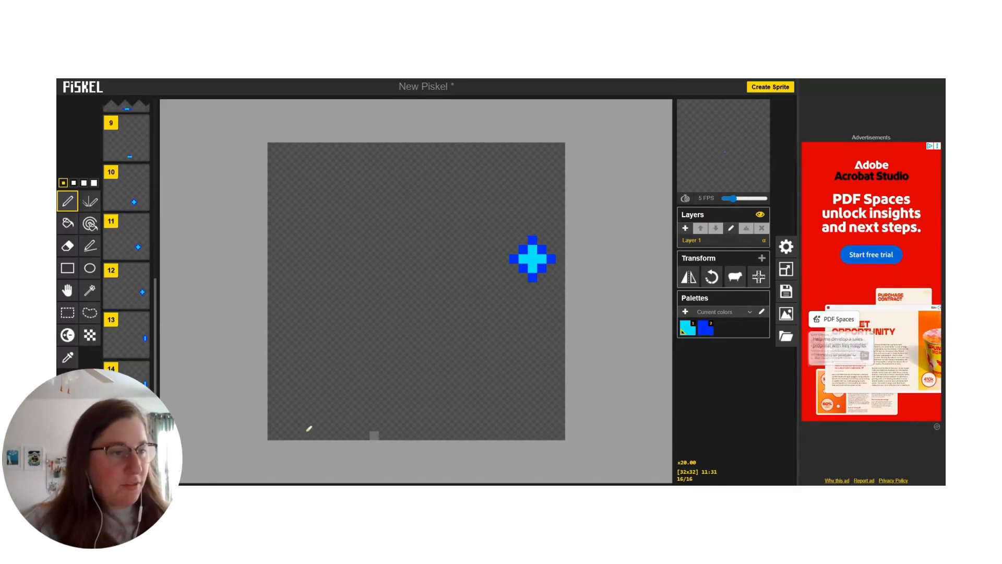
pyautogui.click(67, 290)
pyautogui.moveTo(534, 259); pyautogui.dragTo(524, 222)
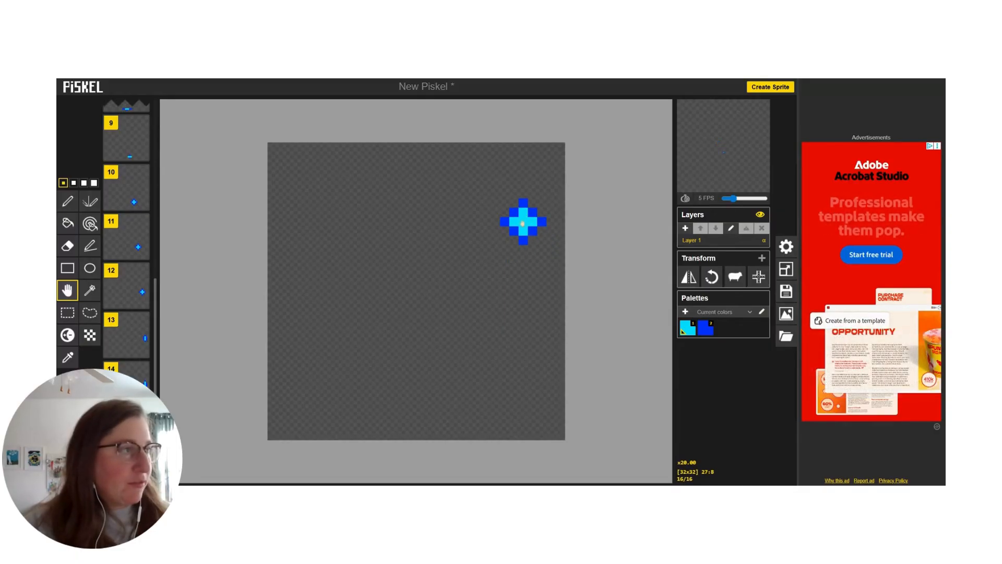
# Step: Duplicate frame 16 with its diamond five pixels left and three up, and duplicate that frame with the diamond three pixels left and two up
pyautogui.scroll(-1, 142, 449)
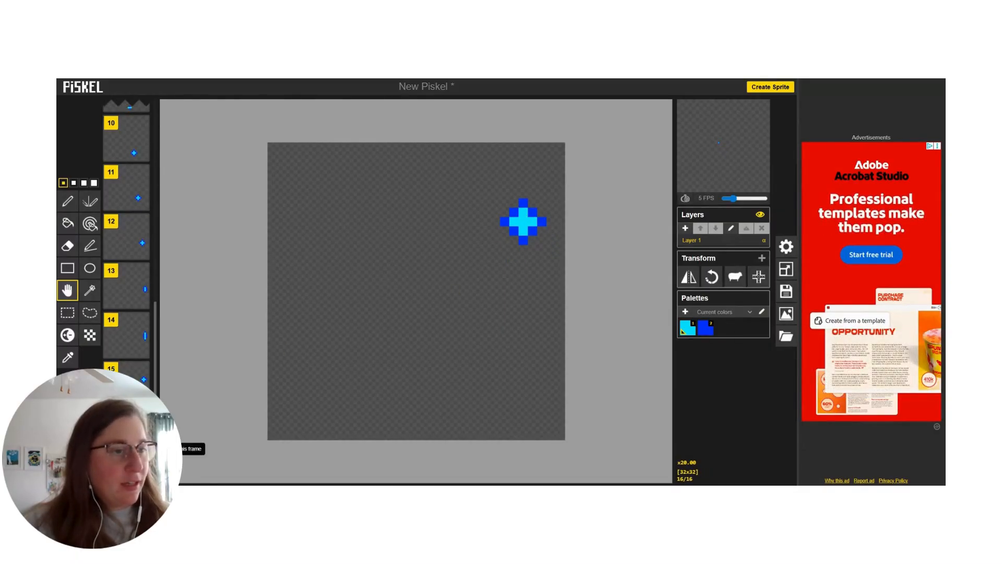
pyautogui.moveTo(523, 222); pyautogui.dragTo(476, 195)
pyautogui.scroll(-1, 141, 449)
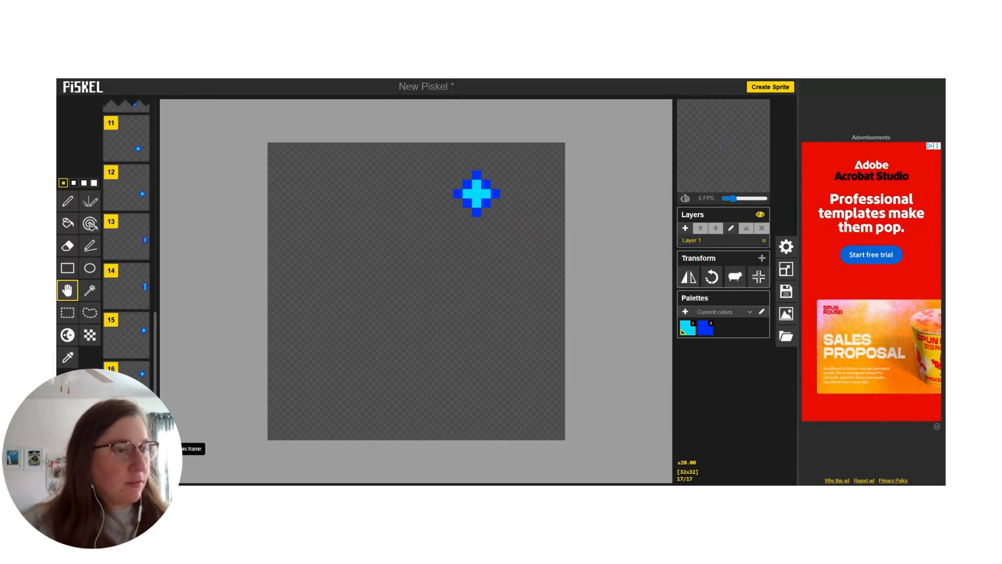
pyautogui.moveTo(479, 193); pyautogui.dragTo(449, 175)
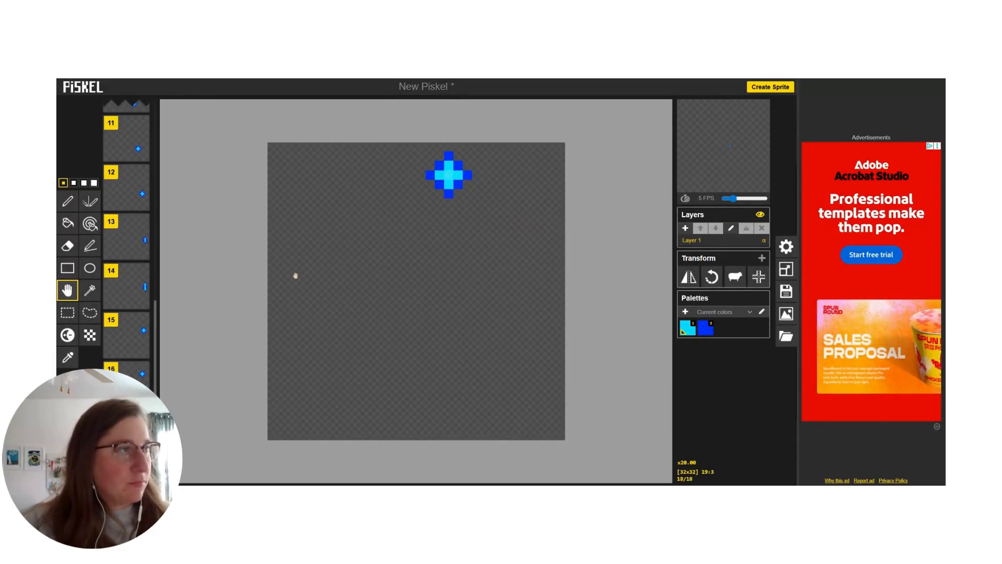
# Step: Add two more duplicate frames, moving the diamond three pixels left in frame 19 and another four pixels left in frame 20
pyautogui.scroll(-1, 143, 425)
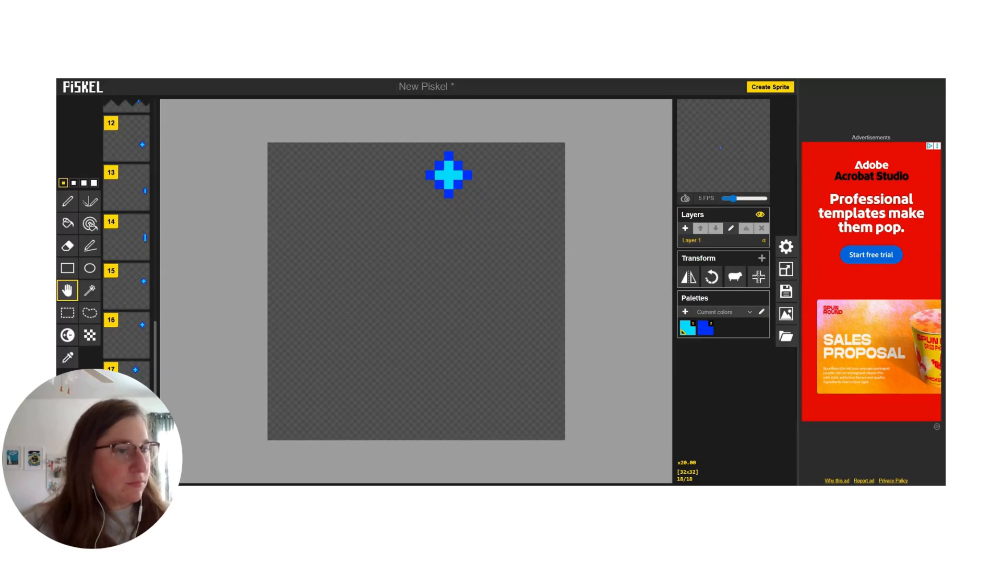
pyautogui.moveTo(447, 167); pyautogui.dragTo(420, 167)
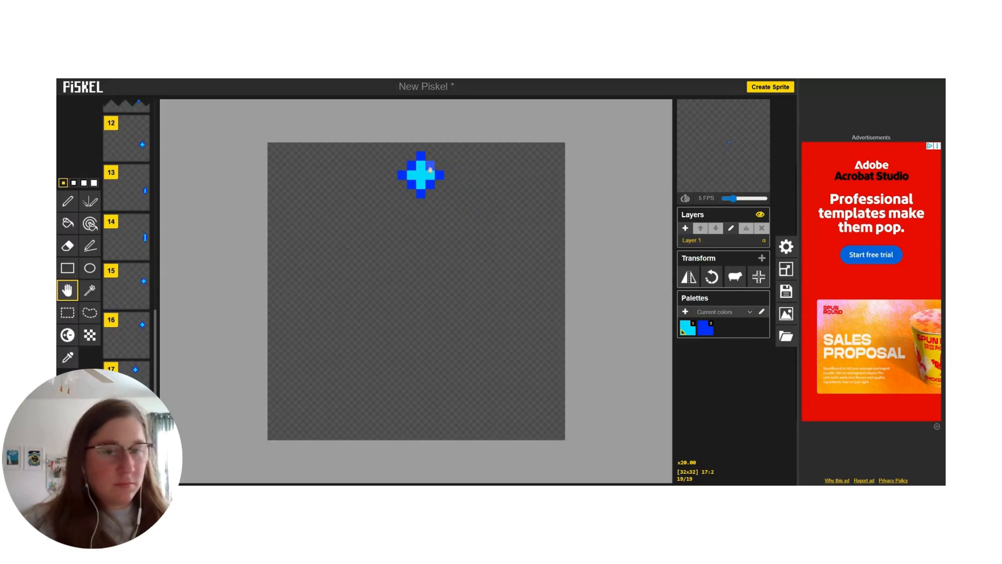
pyautogui.scroll(-1, 127, 235)
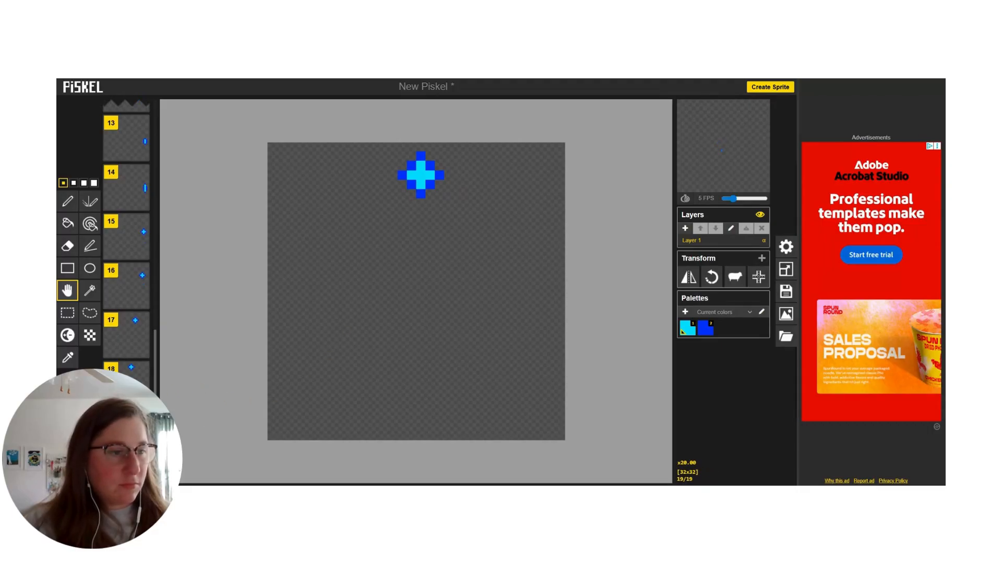
pyautogui.moveTo(421, 175); pyautogui.dragTo(384, 175)
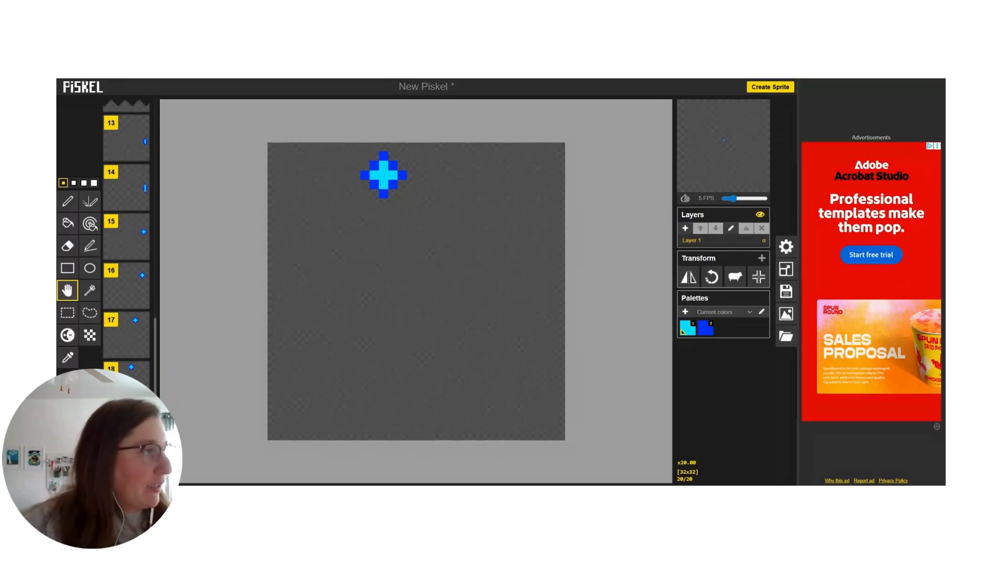
# Step: Open the animation preview in a popup to watch the full bounce, and go back to the earlier frames
pyautogui.moveTo(758, 109)
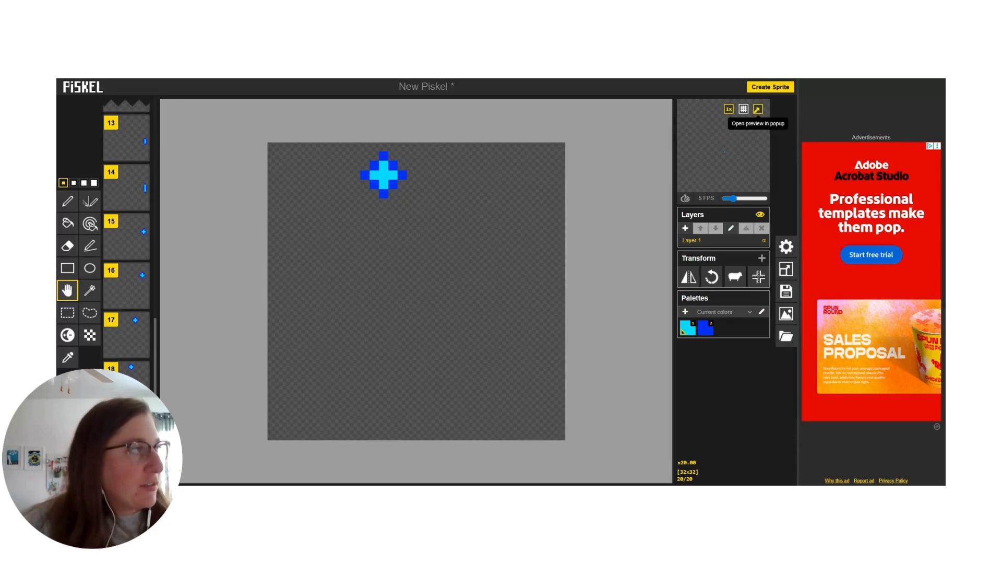
pyautogui.click(757, 111)
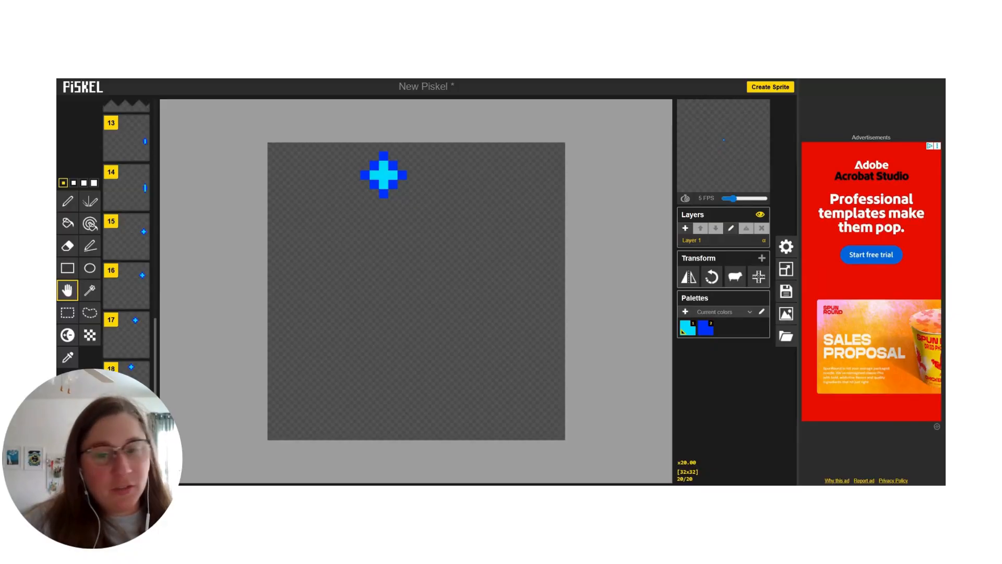
pyautogui.scroll(1, 127, 313)
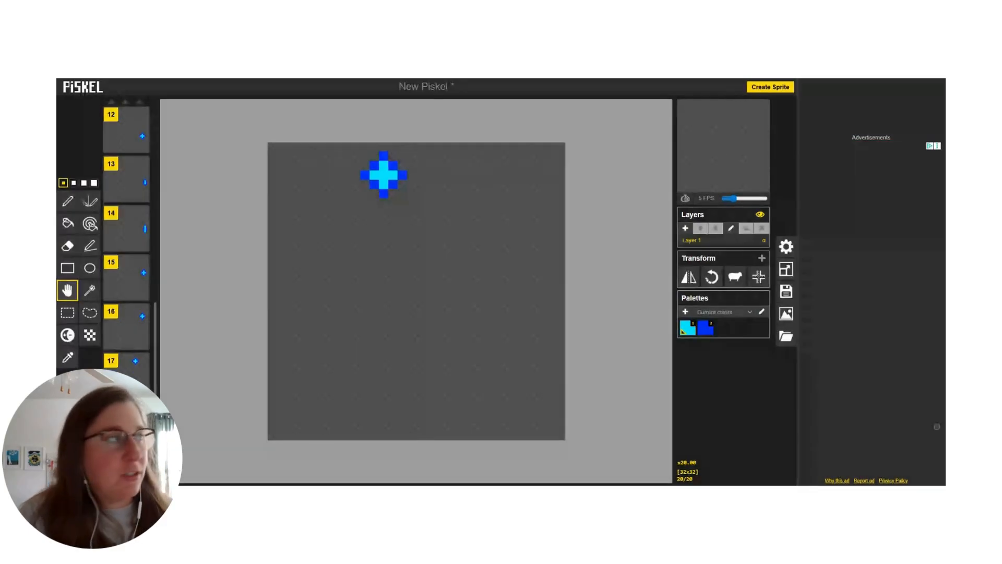